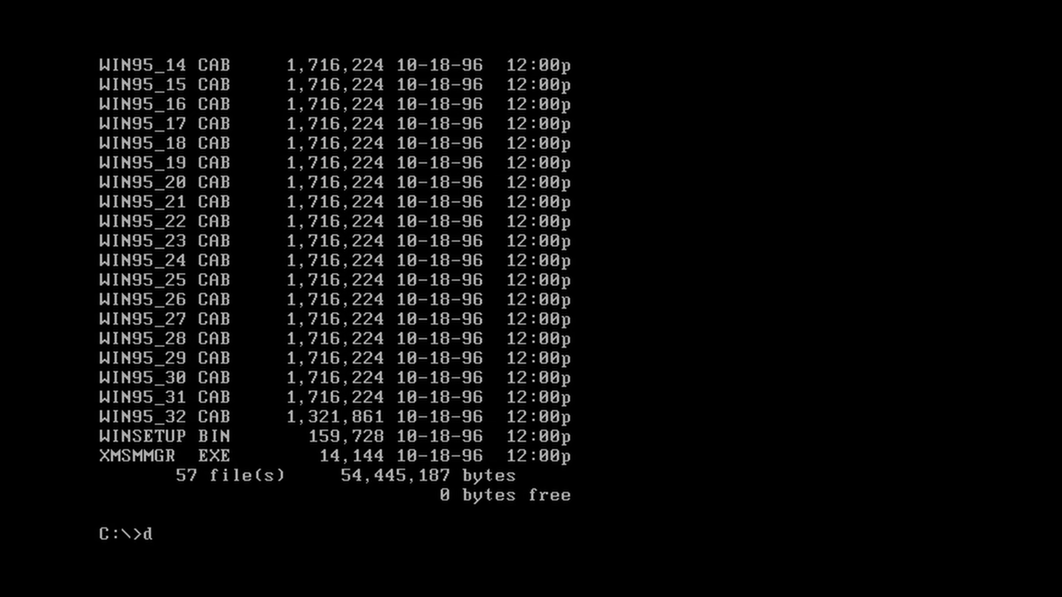
Step: List the root of drive C and the contents of its CWIN97 folder with dir
type("ir")
key("Return")
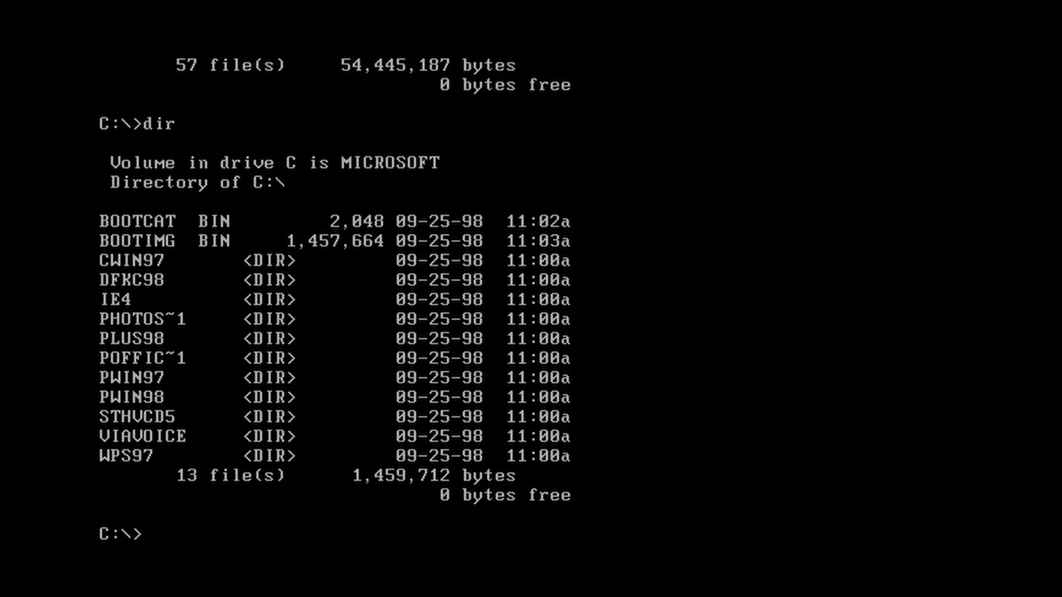
type("cd cwin97")
key("Return")
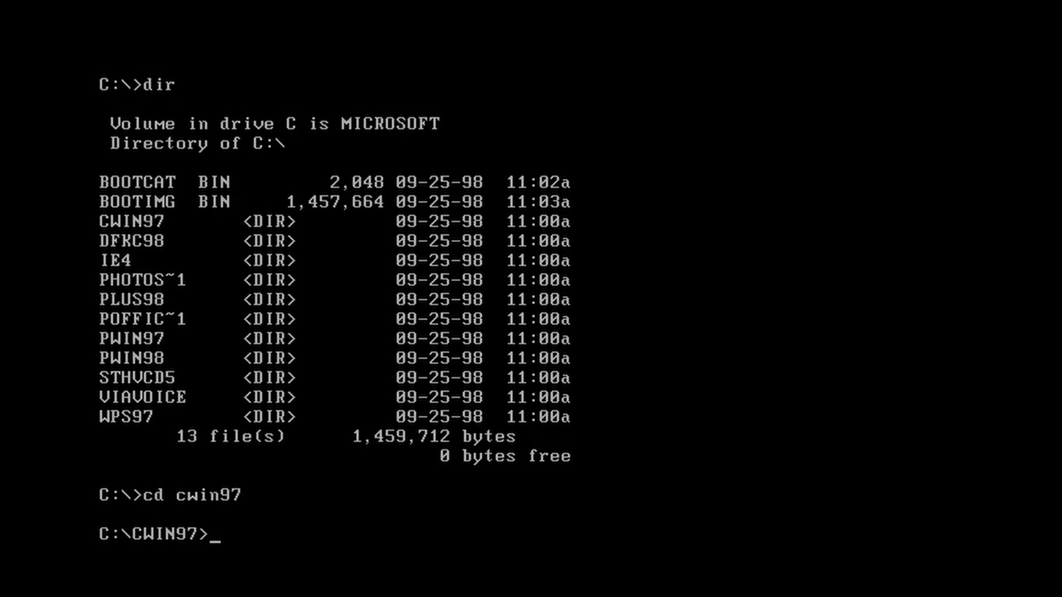
type("dir")
key("Return")
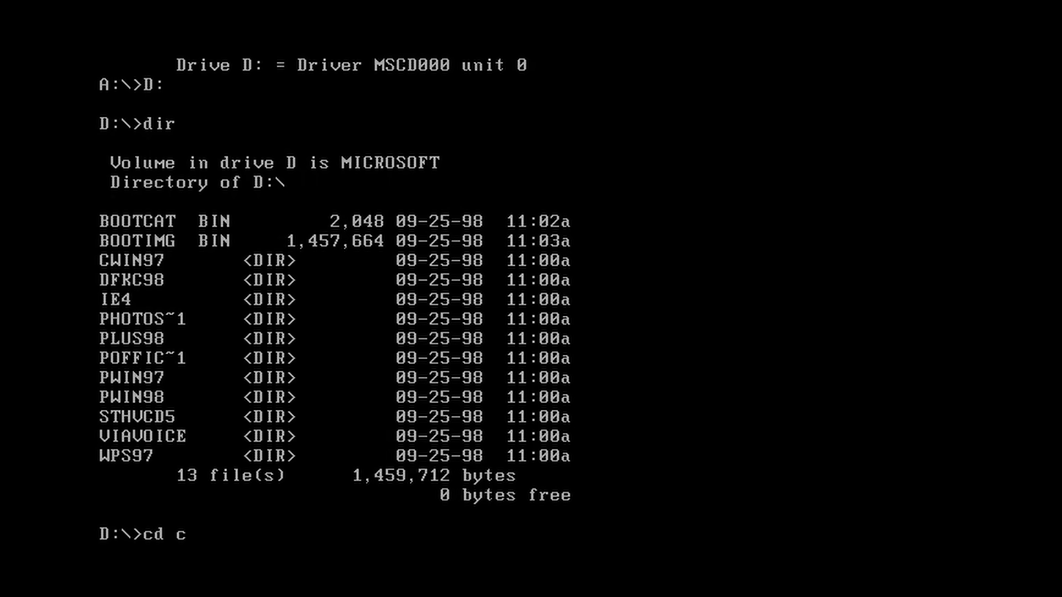
Step: Enter the CWIN97 folder on drive D and launch Windows 95 Setup
type("win97")
key("Return")
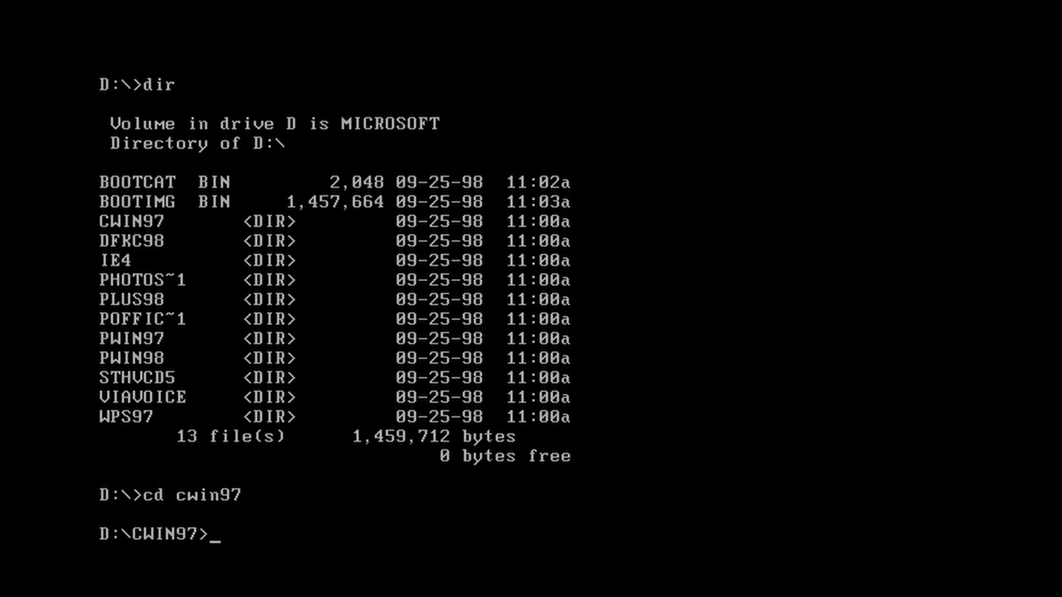
type("setup")
key("Return")
key("Return")
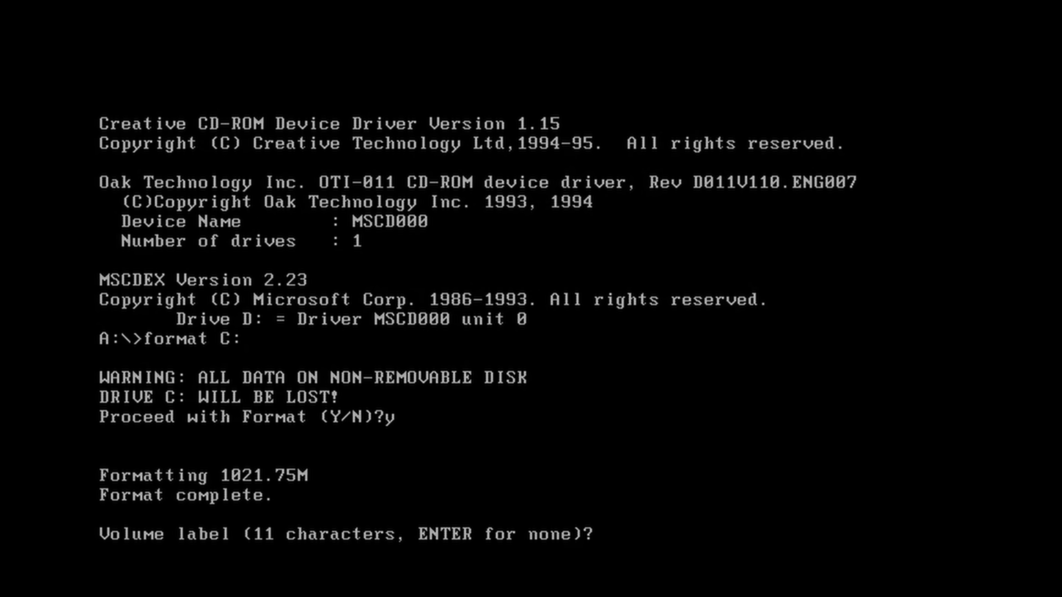
Step: Confirm formatting drive C and give it the volume label win
type("win")
key("Return")
type("D:")
Step: Switch to drive D, list it, and start entering the CWIN97 folder
key("Return")
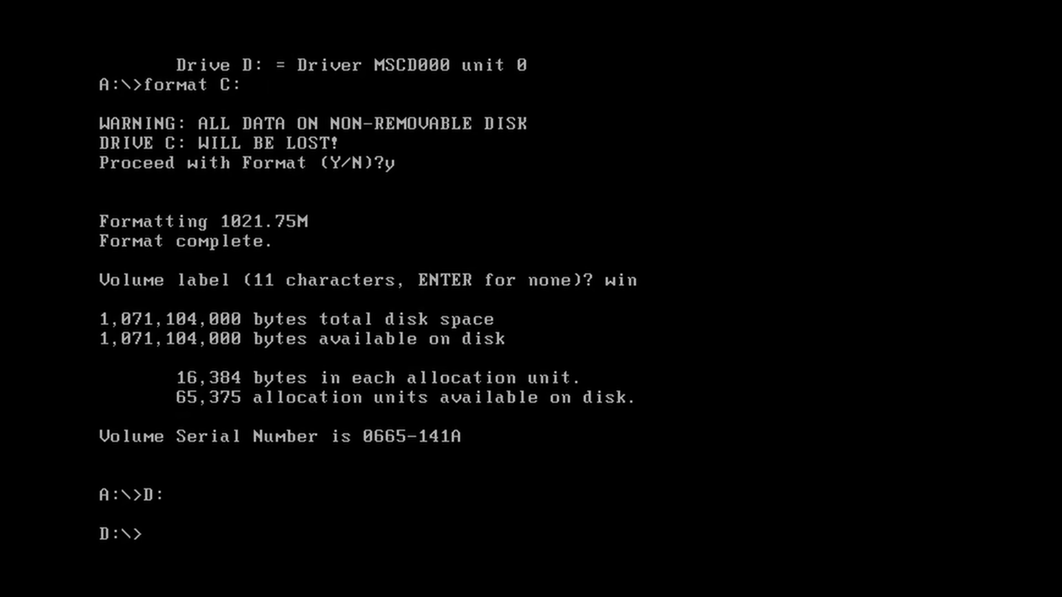
type("dir")
key("Return")
type("cd cwi")
key("BackSpace")
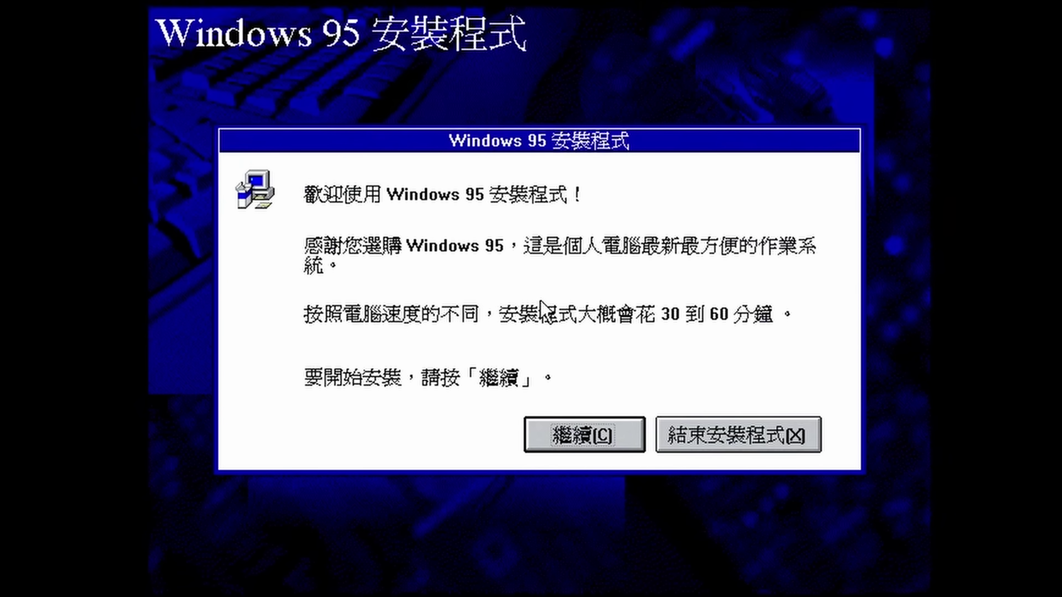
Step: Accept the licence, keep C:\WINDOWS and the default setup type, and confirm the user details
left_click(600, 419)
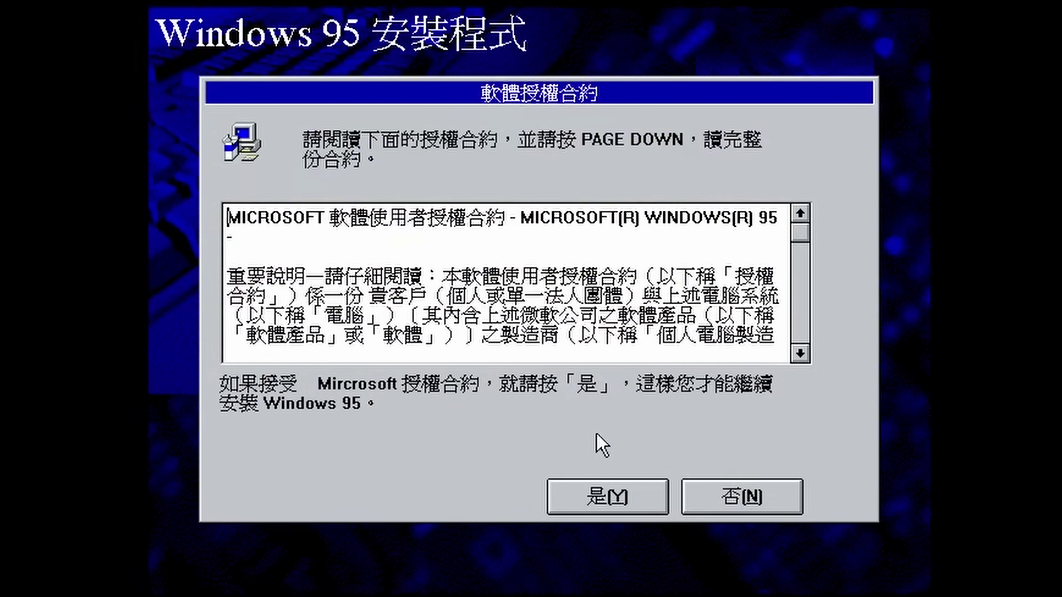
left_click(590, 498)
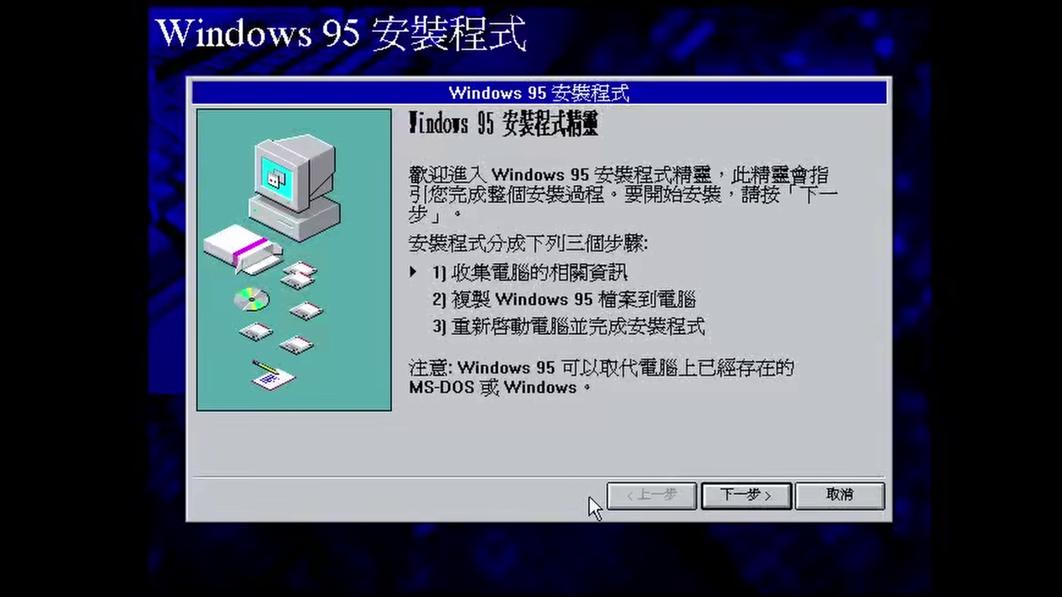
left_click(743, 502)
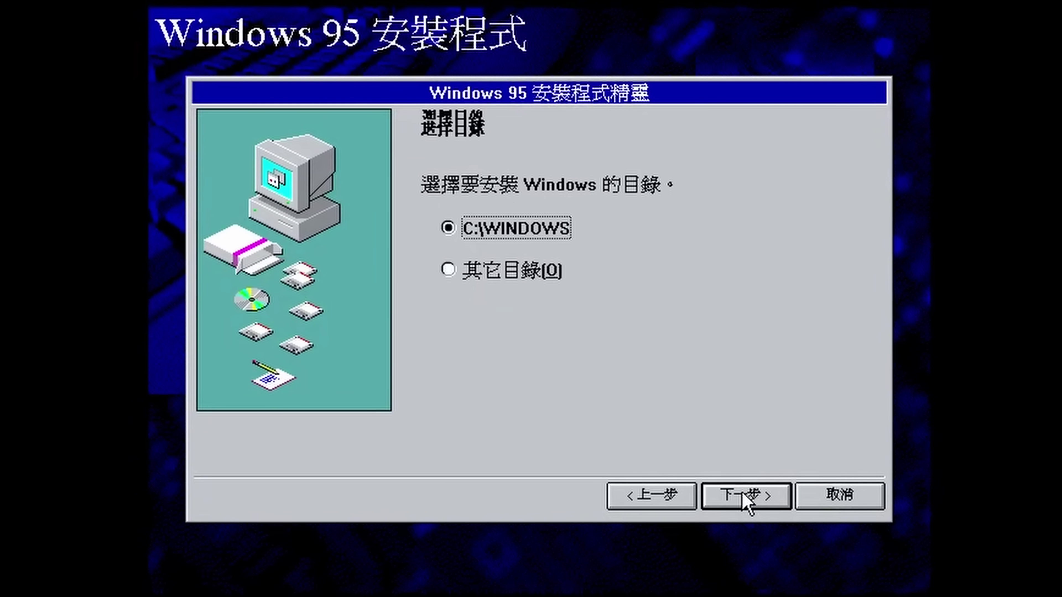
left_click(744, 502)
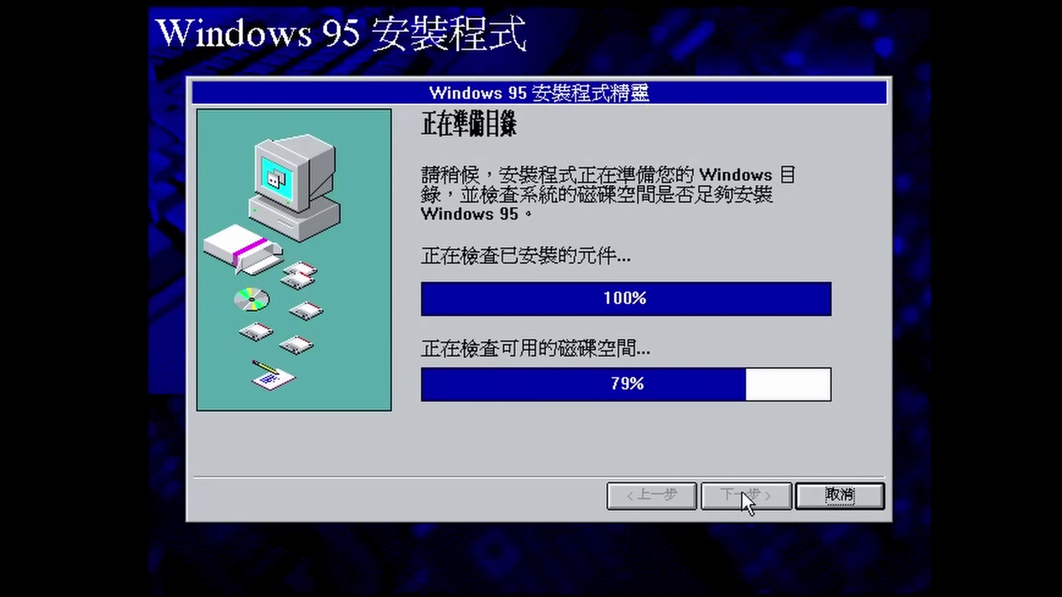
left_click(743, 497)
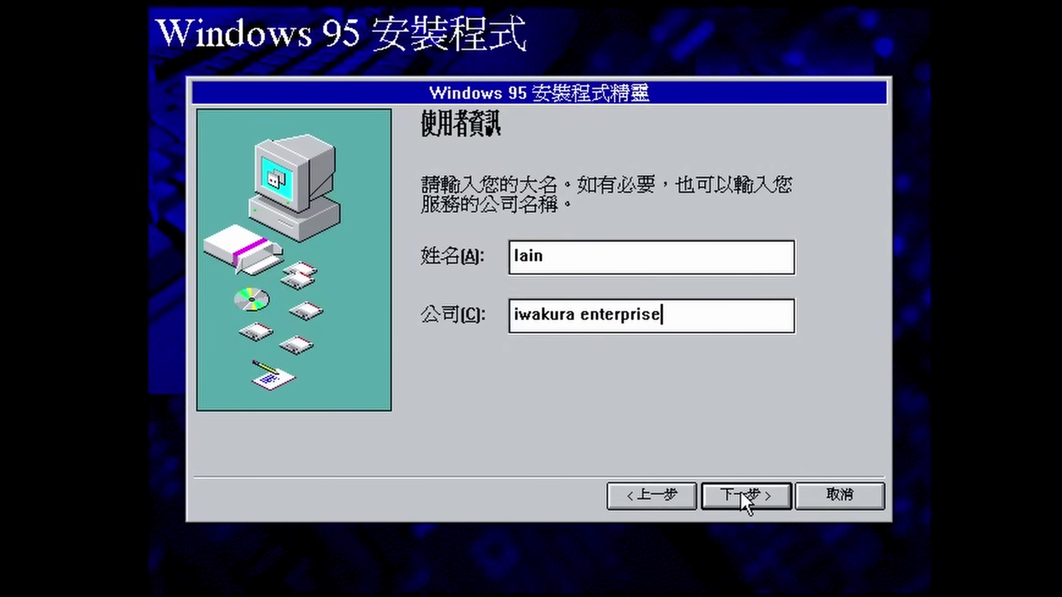
left_click(743, 497)
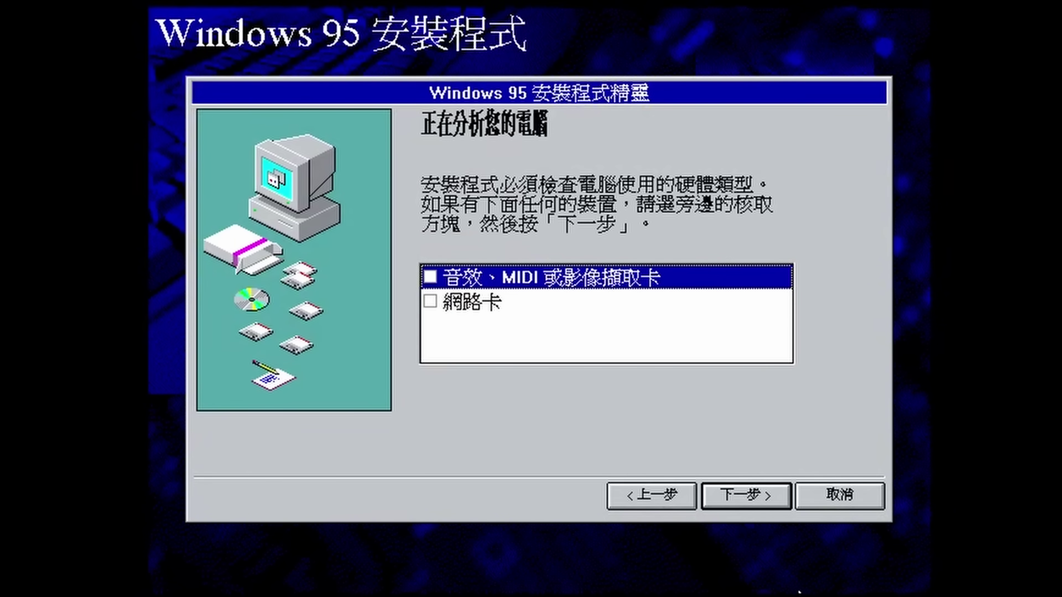
Step: Start the hardware analysis and wait for the startup-disk page
left_click(743, 498)
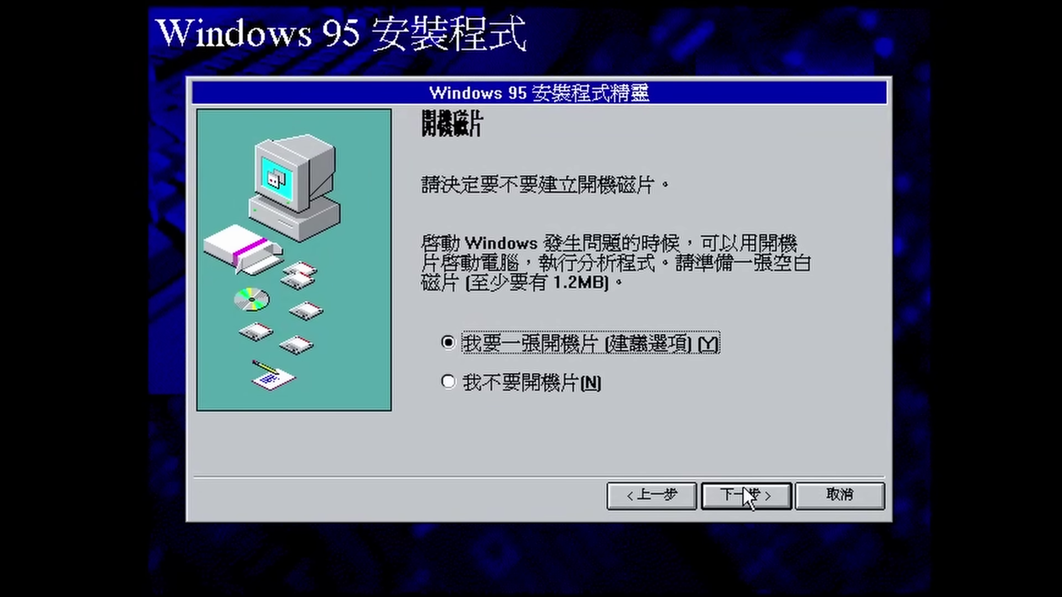
Step: Keep the startup disk option, begin copying, and dismiss the insert-disk and boot-disk errors
left_click(709, 498)
left_click(709, 497)
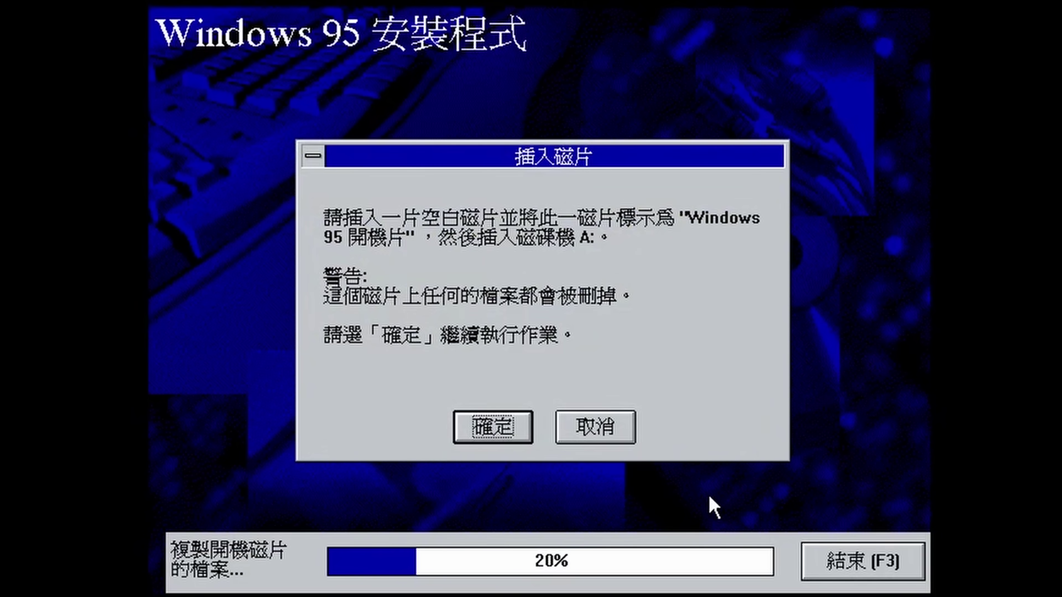
left_click(464, 433)
left_click(467, 387)
left_click(472, 439)
left_click(477, 408)
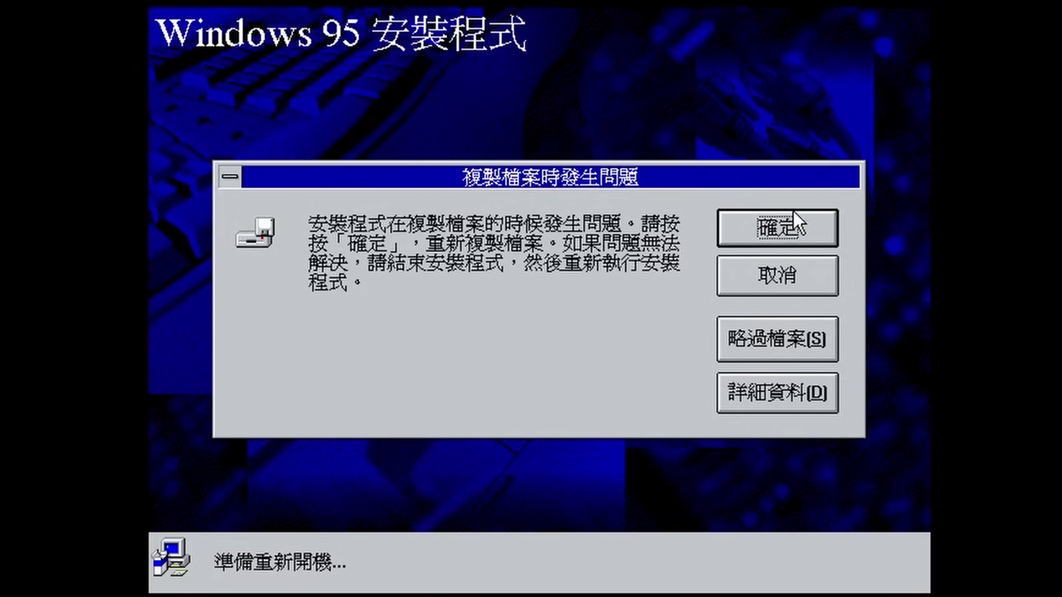
Step: Retry the failed file copy twice, then skip it and continue
left_click(797, 235)
left_click(786, 230)
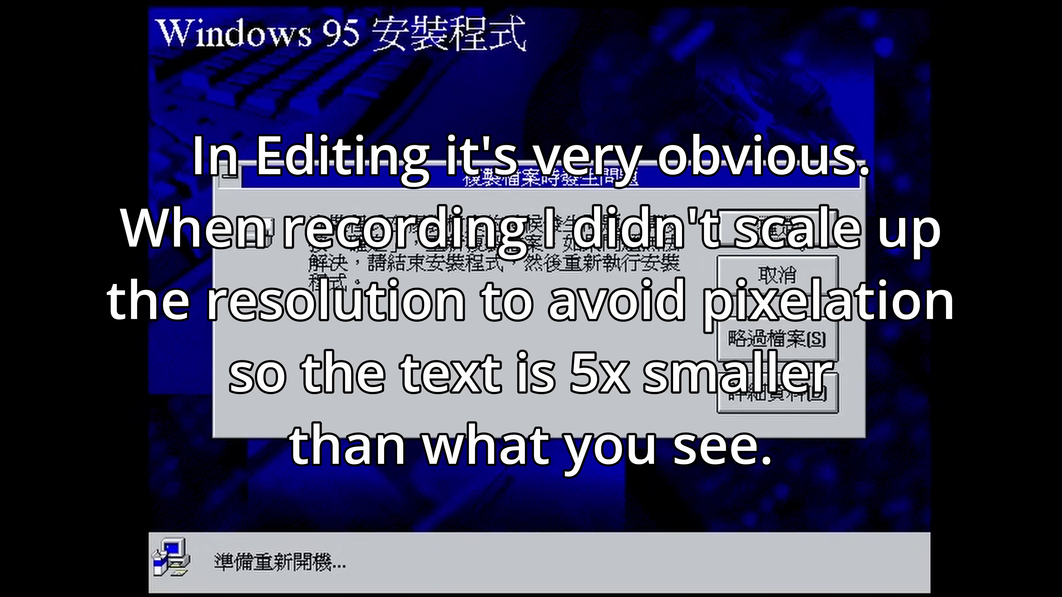
left_click(828, 336)
left_click(830, 338)
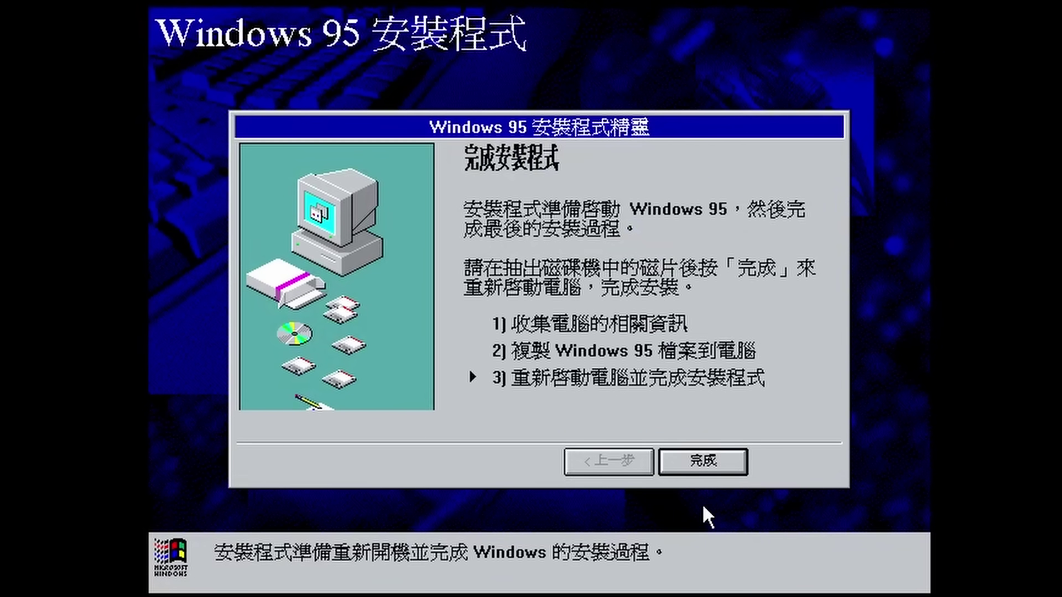
Step: Restart from setup, then leave the PhoenixBIOS Exit menu to boot the FIX95CPU disk
left_click(713, 460)
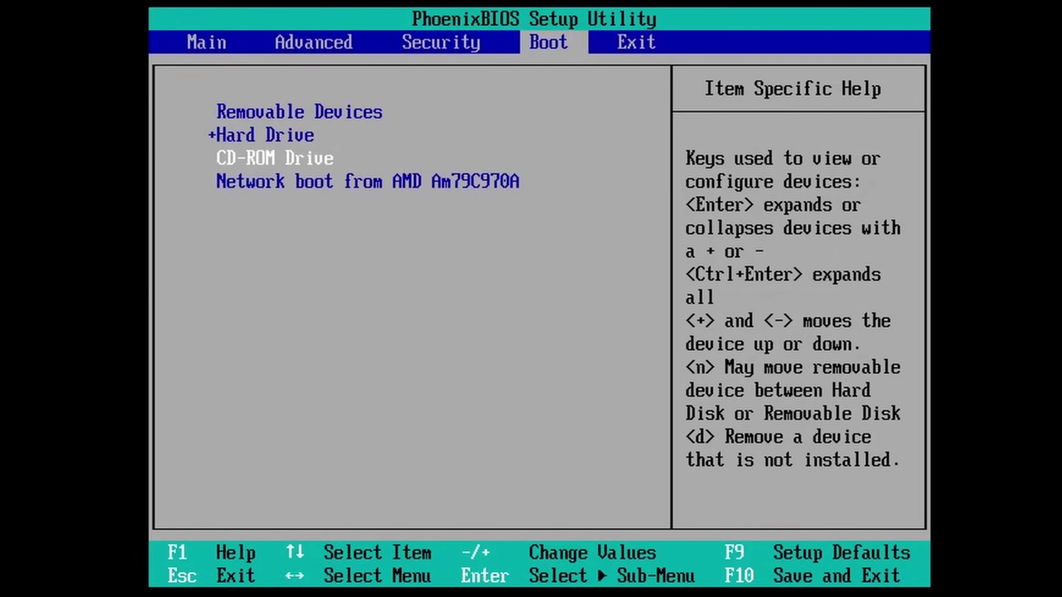
key("Right")
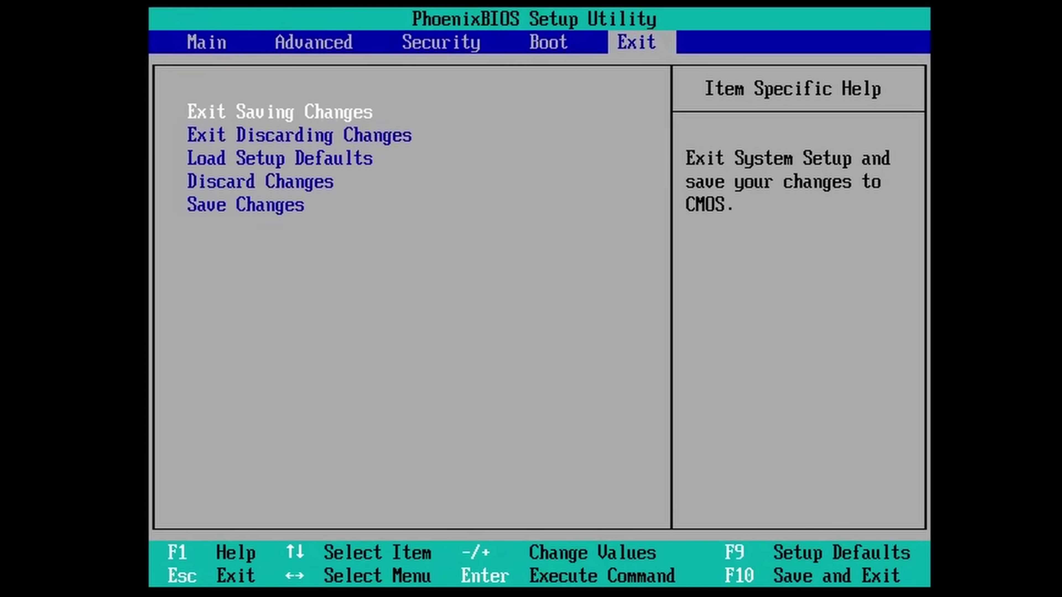
key("Down")
key("Down")
key("Down")
key("Down")
key("Return")
key("Return")
key("Up")
key("Up")
key("Up")
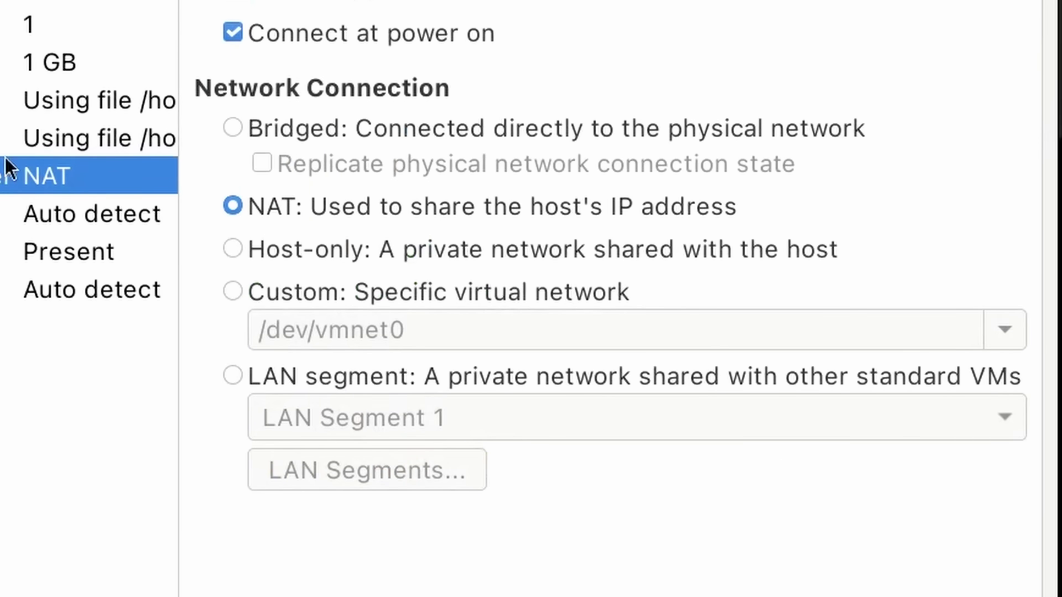
Step: Check the image file in the VM's floppy drive settings
left_click(13, 137)
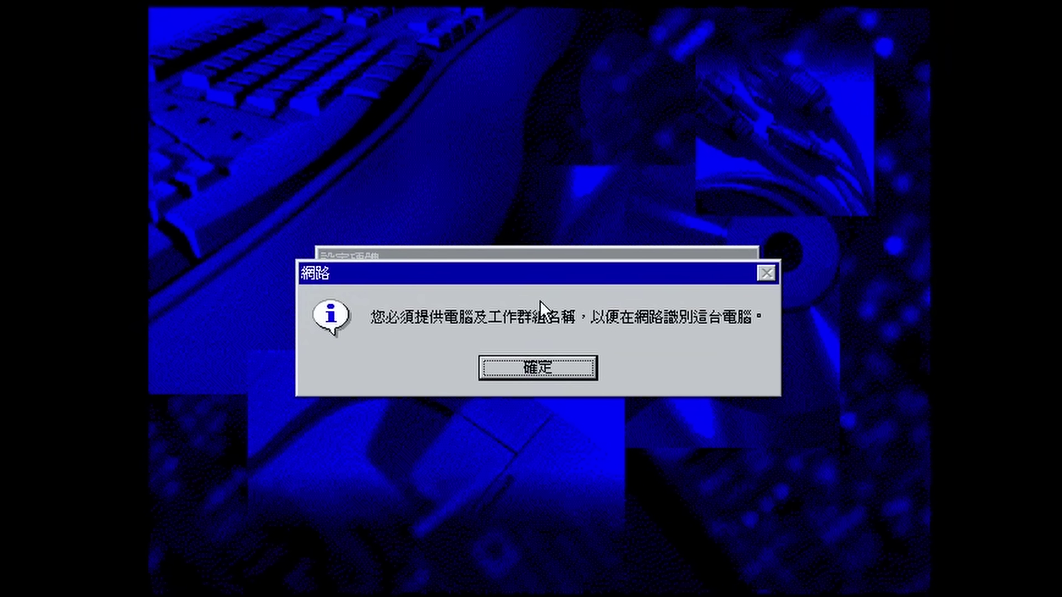
Step: Dismiss the network name notice, close identification, and skip the missing mapi32.dll
key("Return")
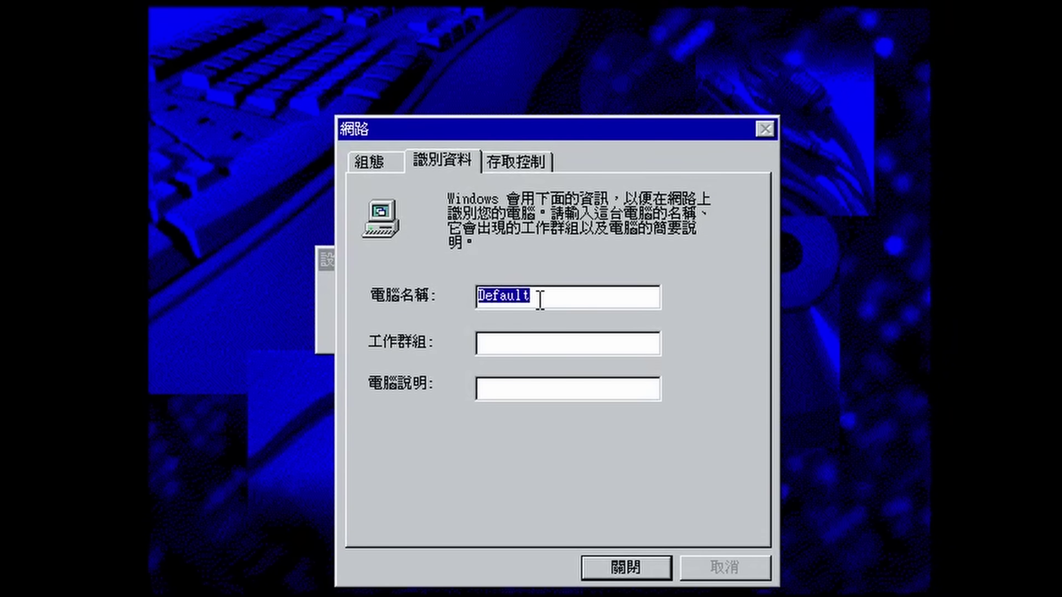
key("Tab")
key("Tab")
key("Tab")
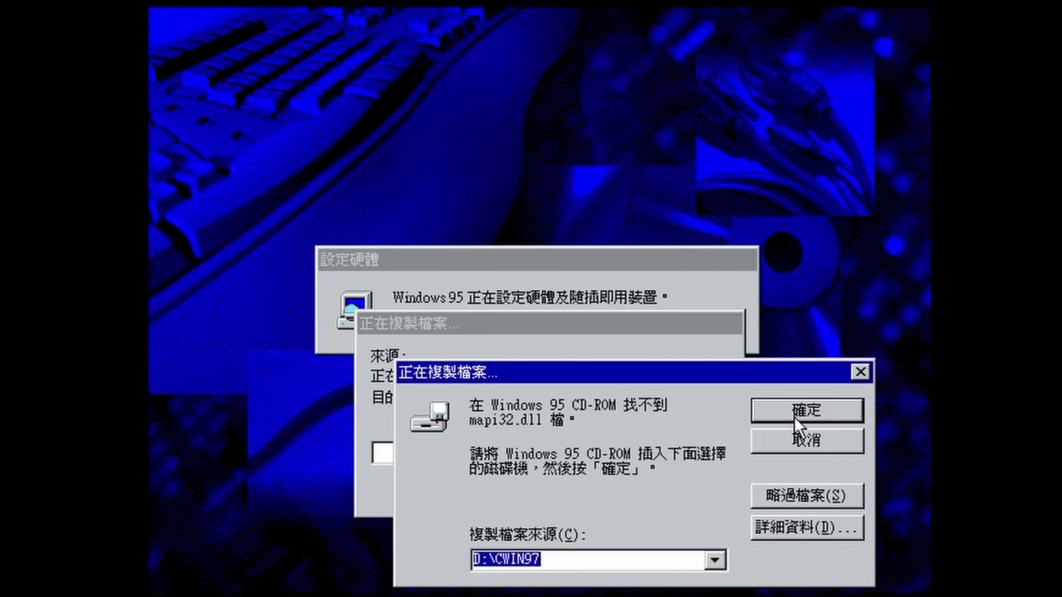
left_click(800, 443)
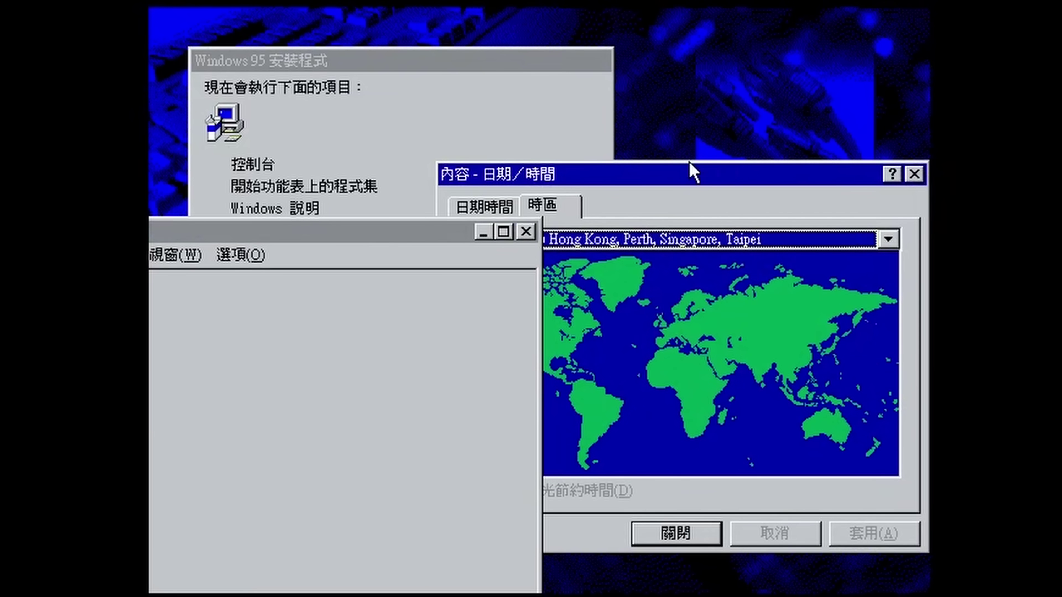
Step: Keep the time zone at GMT+08:00 Hong Kong, Perth, Singapore, Taipei and close Date/Time
left_click_drag(692, 167, 699, 69)
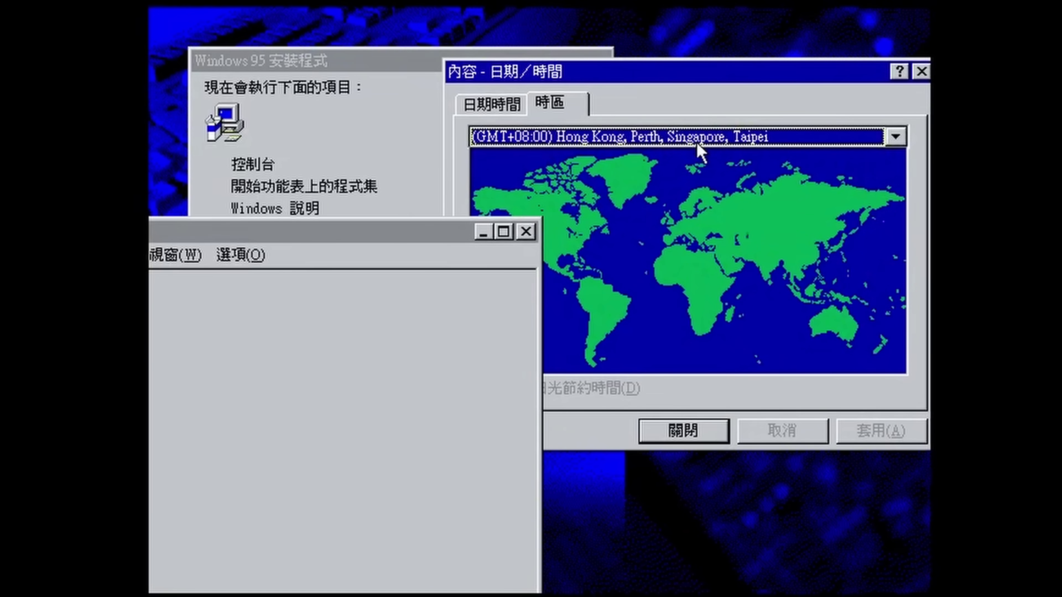
left_click(402, 256)
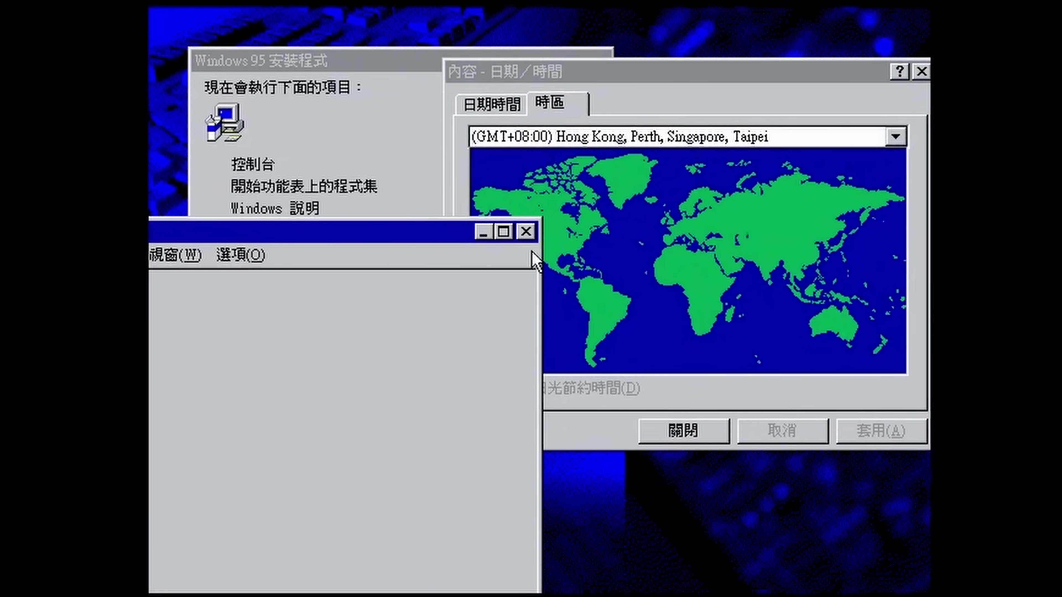
left_click_drag(393, 236, 501, 379)
left_click(547, 140)
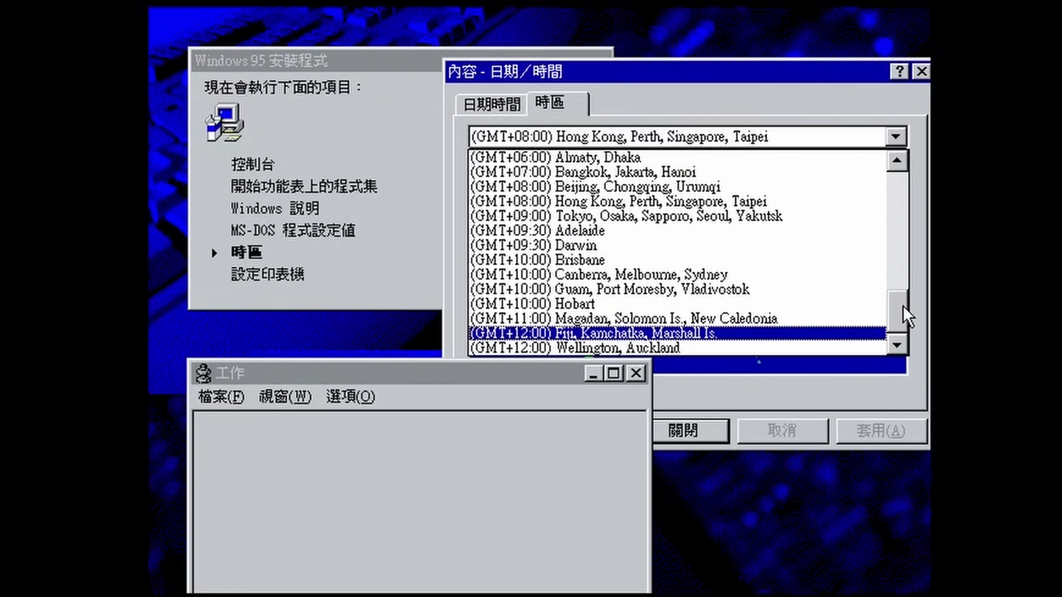
left_click(924, 318)
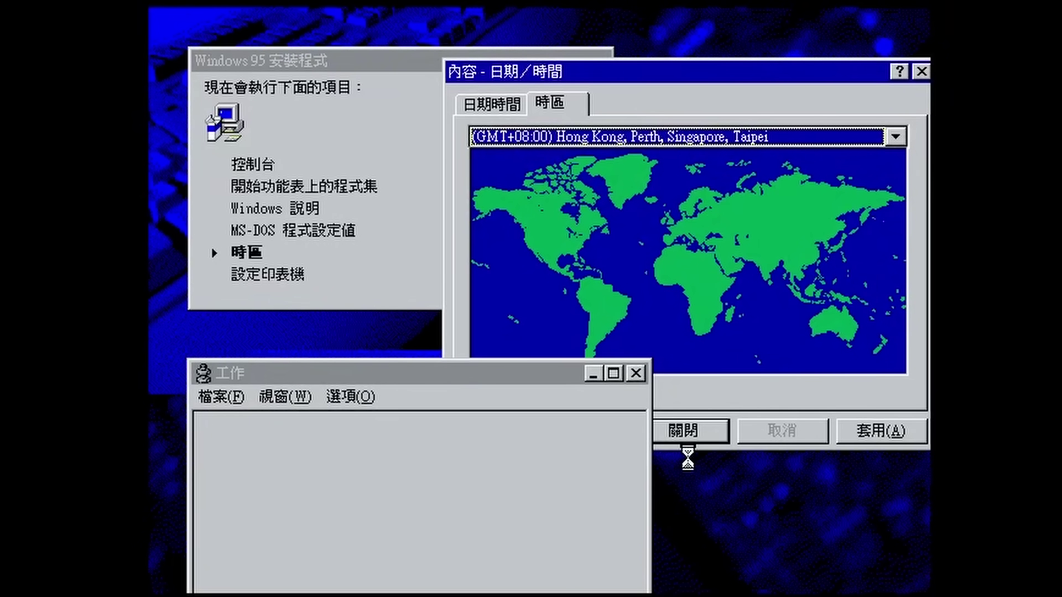
left_click(685, 431)
left_click(695, 456)
left_click(574, 463)
Step: Add an Apple LaserWriter printer on port FILE: with its default name
left_click(625, 465)
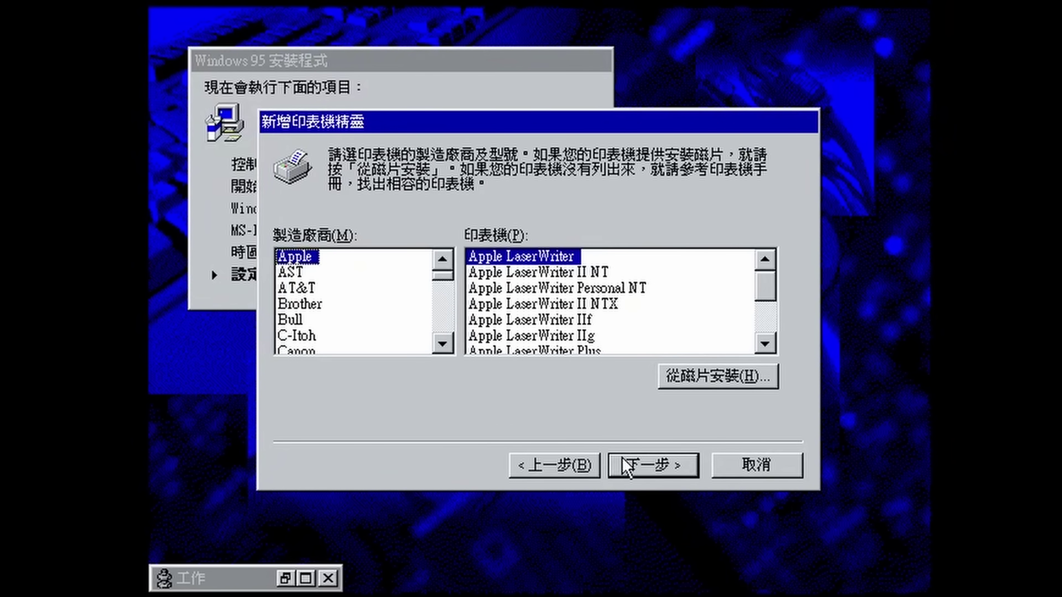
left_click(626, 462)
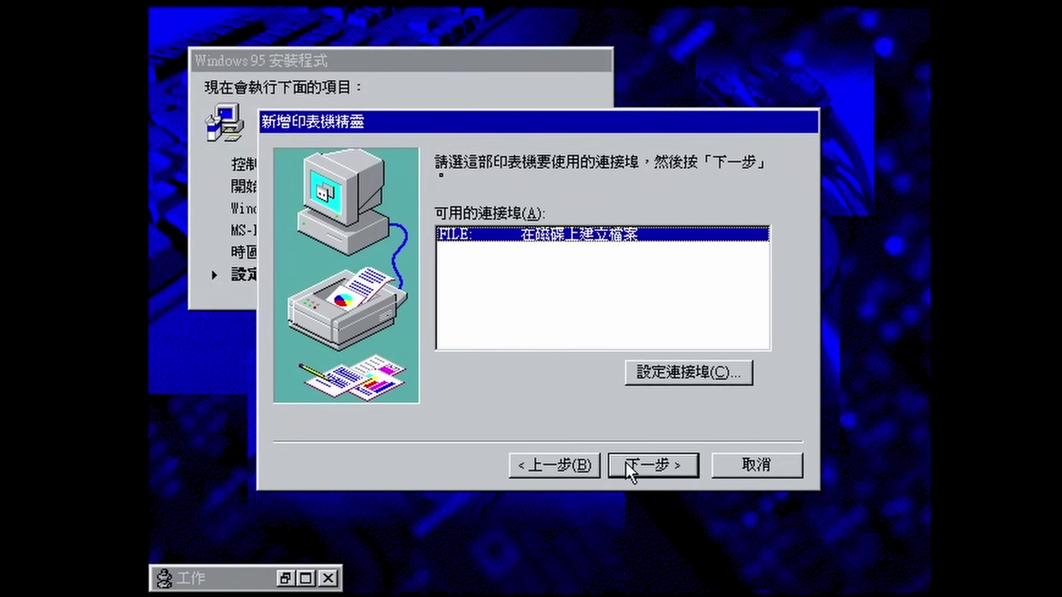
left_click(627, 464)
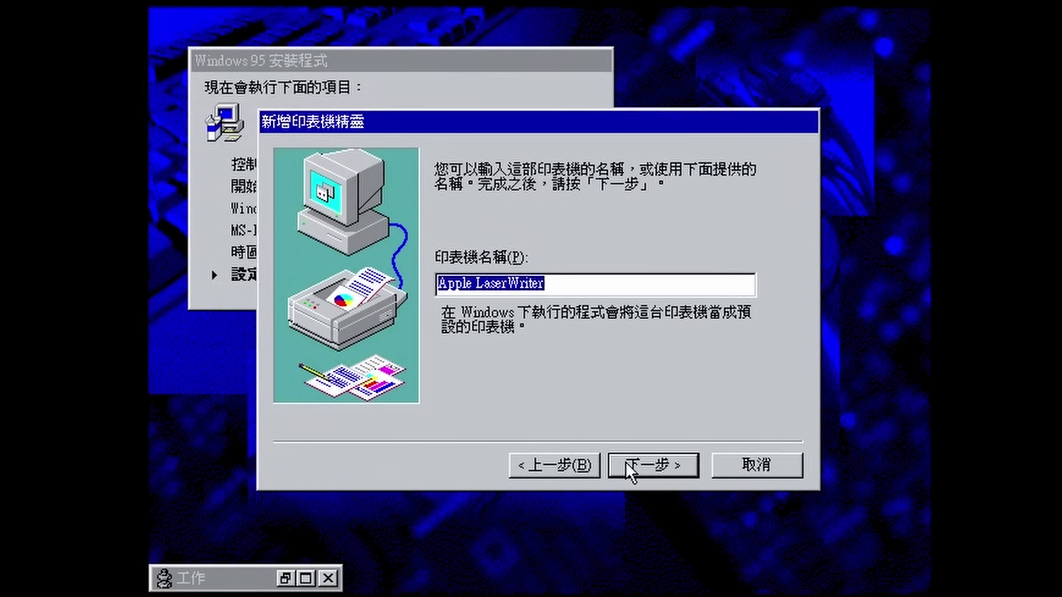
left_click(627, 466)
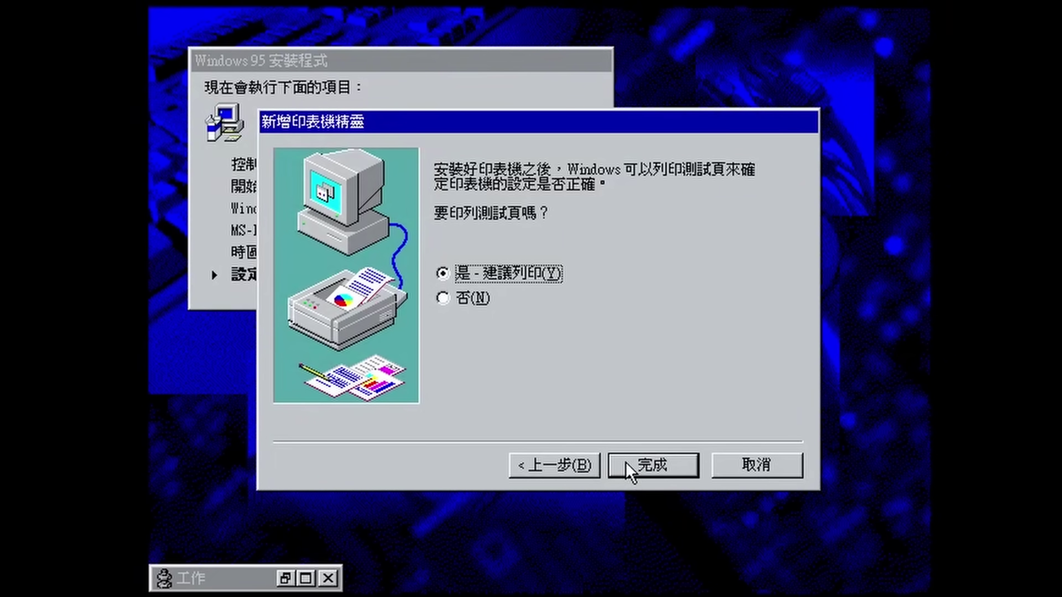
left_click(629, 467)
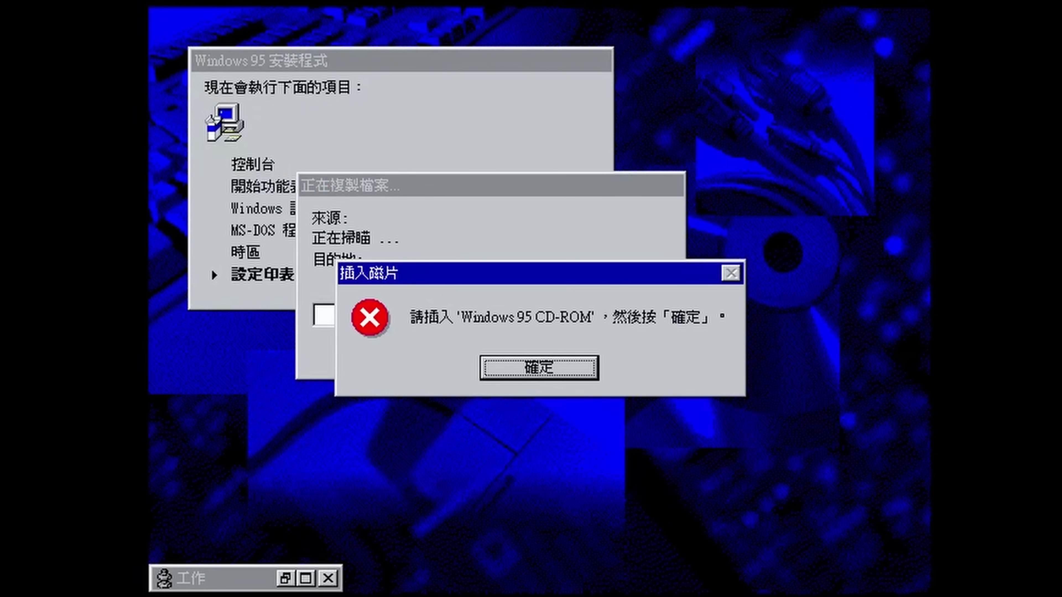
Step: Skip the missing APPLE380.SPD, PSCRIPT.HLP and TESTPS.TXT files, then restart Windows
left_click(543, 364)
left_click(781, 373)
left_click(780, 374)
left_click(780, 375)
left_click(544, 374)
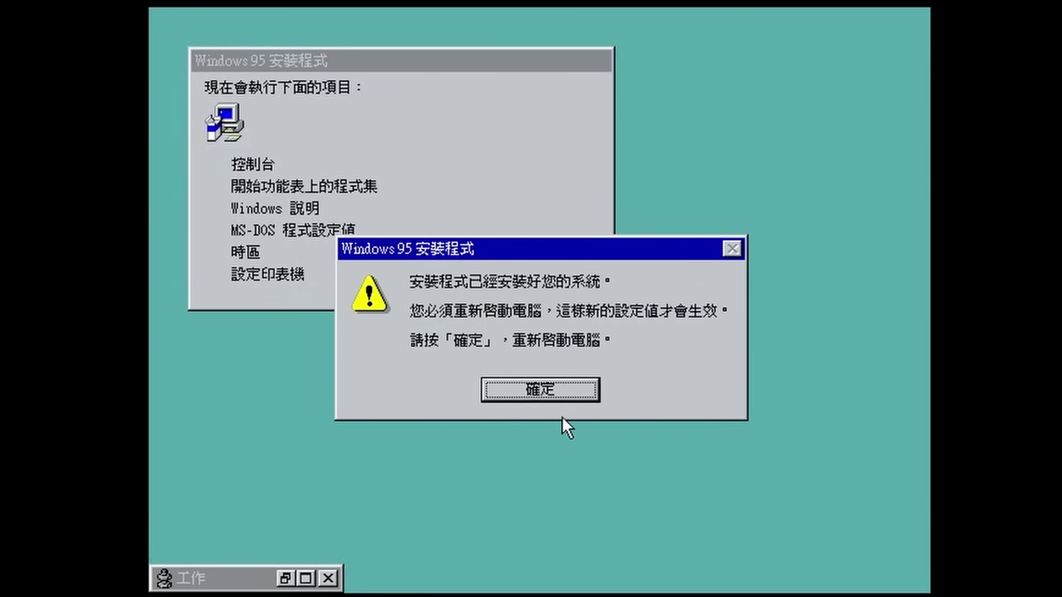
left_click(560, 398)
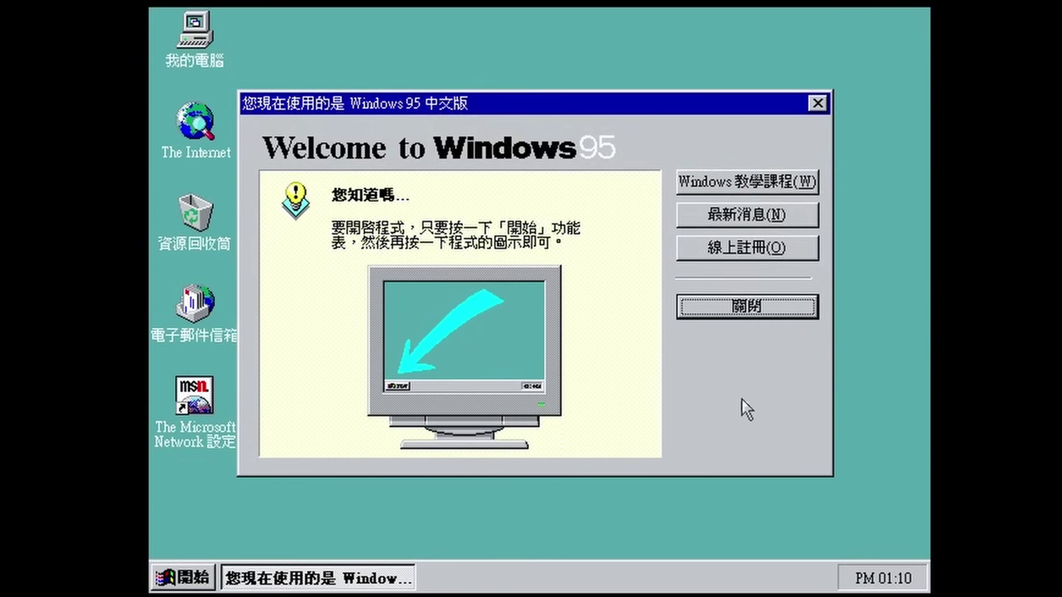
Step: Close the Welcome to Windows 95 dialog, leaving the default desktop icons
left_click(798, 309)
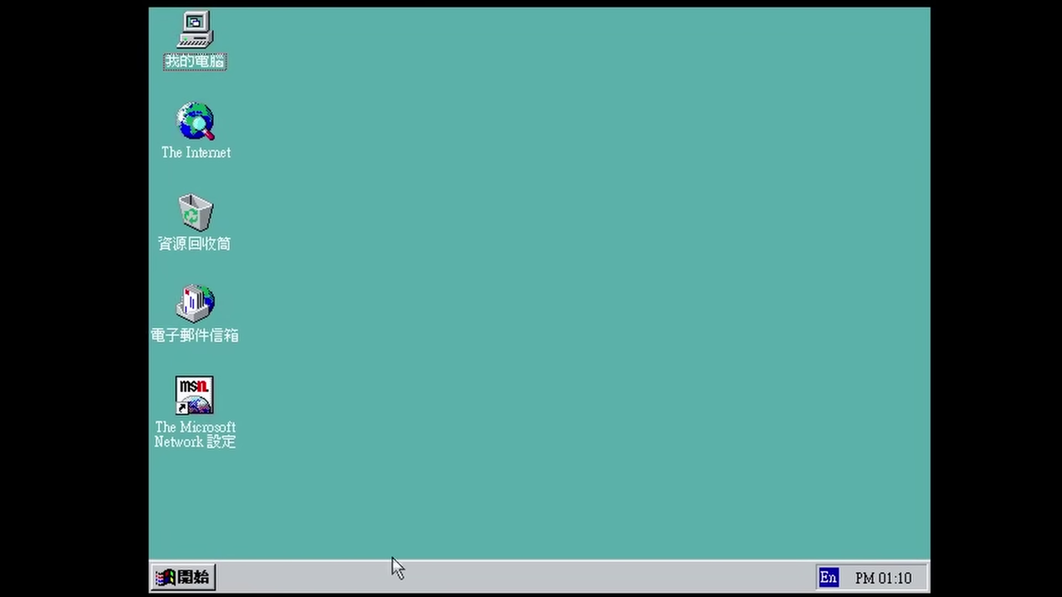
left_click(182, 591)
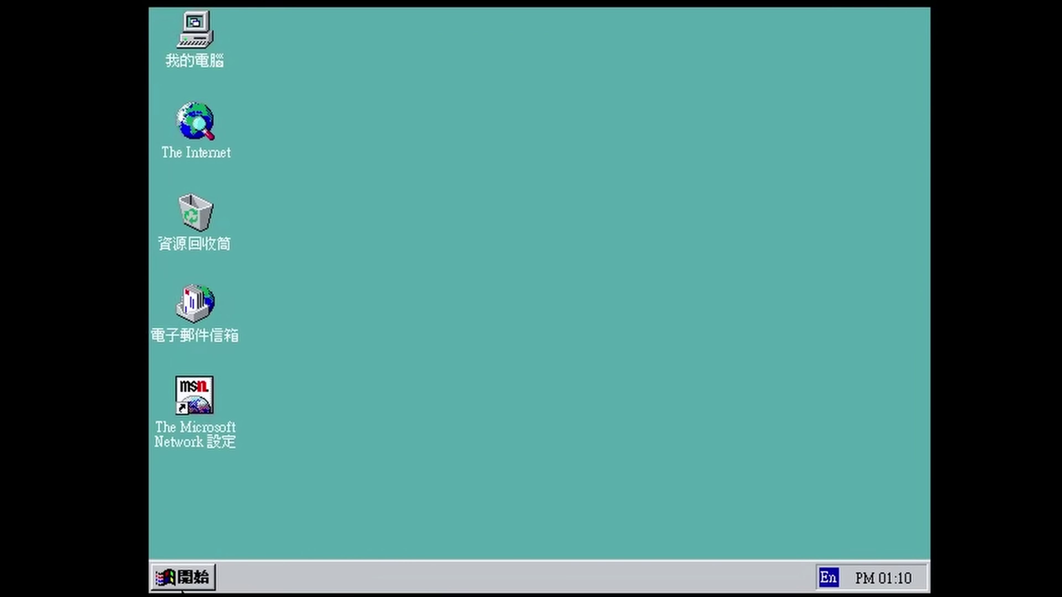
Step: Open 我的電腦 and then the Microsoft (D:) CD drive
left_click(168, 586)
left_click(252, 125)
double_click(216, 23)
double_click(393, 250)
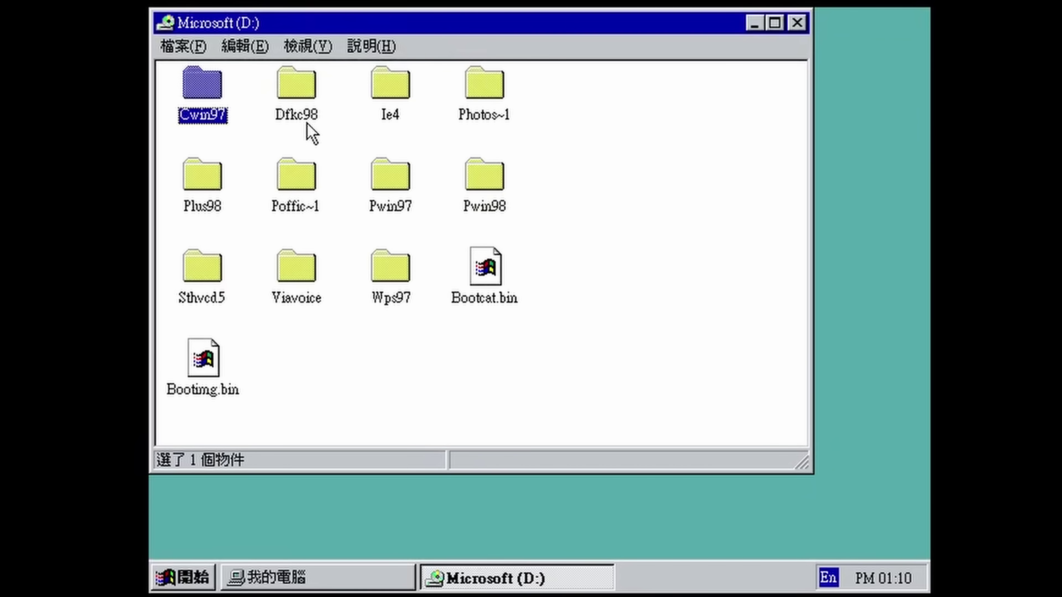
Step: Open, reposition and maximize the Dfkc98 folder, close it, then open Photos~1
double_click(306, 122)
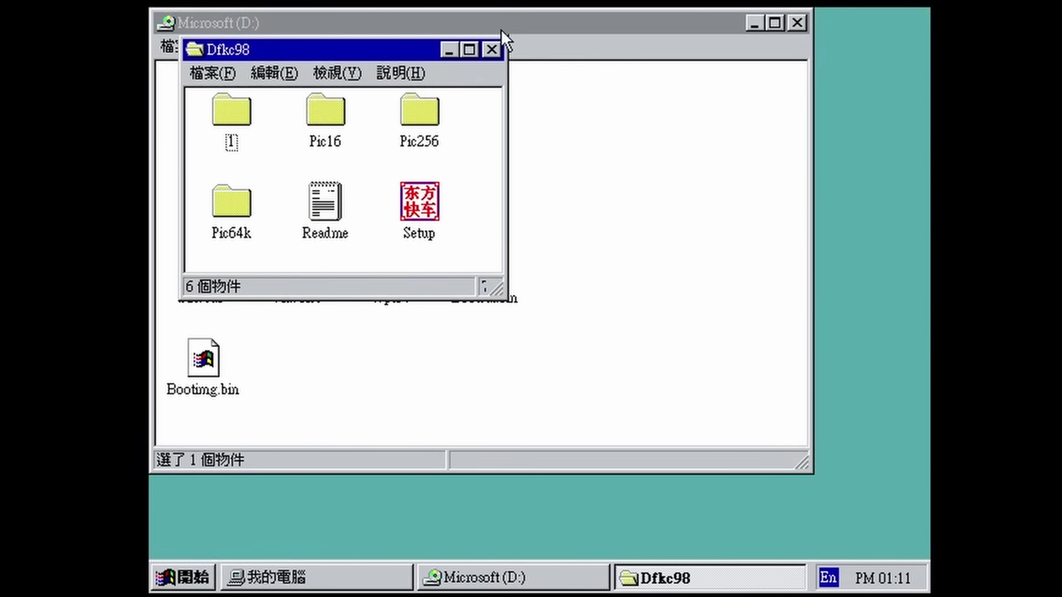
left_click_drag(458, 40, 458, 43)
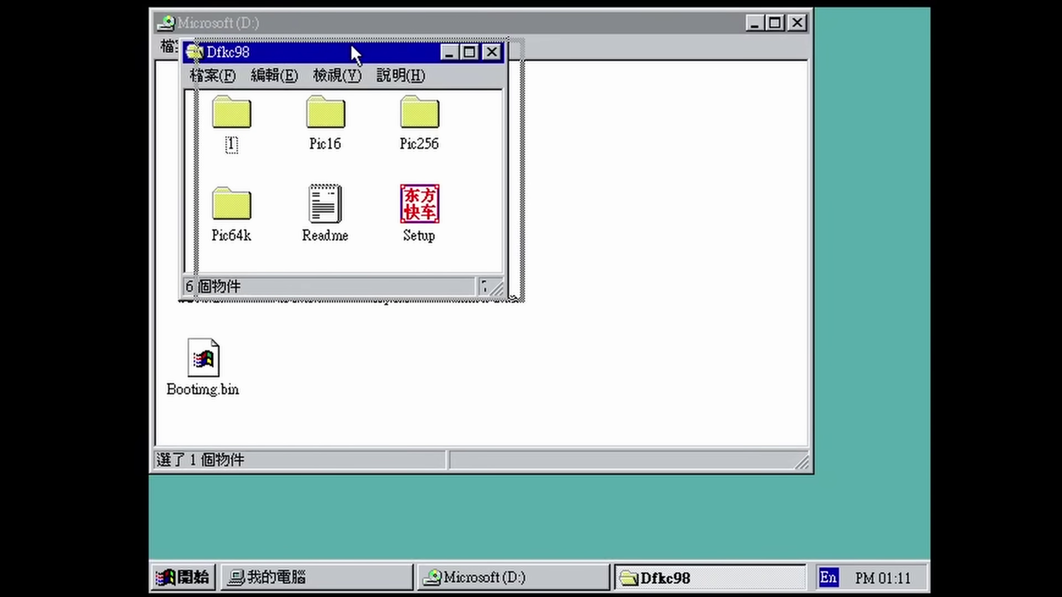
left_click_drag(350, 52, 447, 241)
double_click(534, 244)
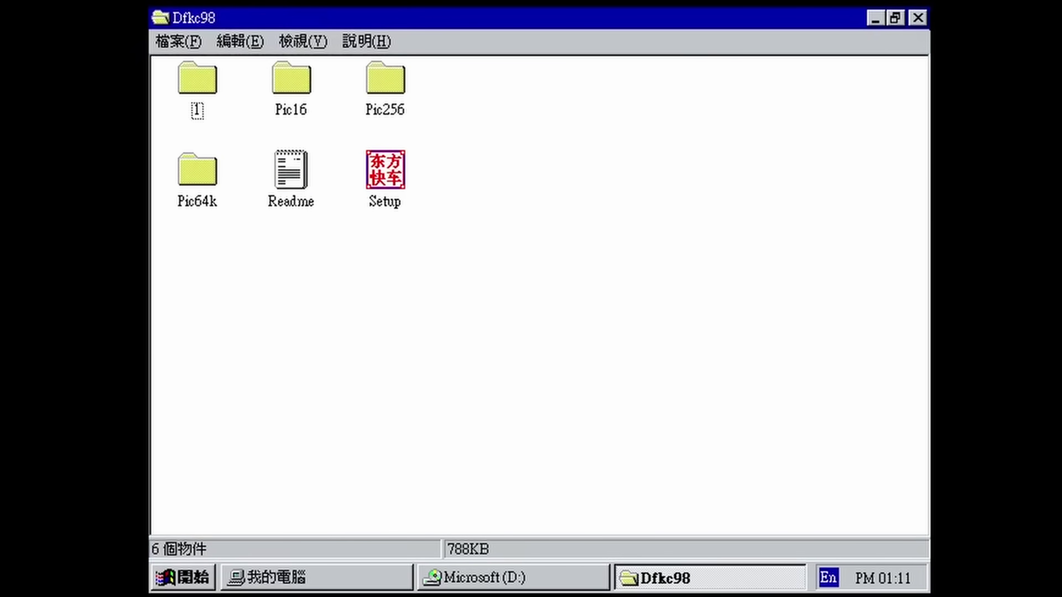
key("alt+F4")
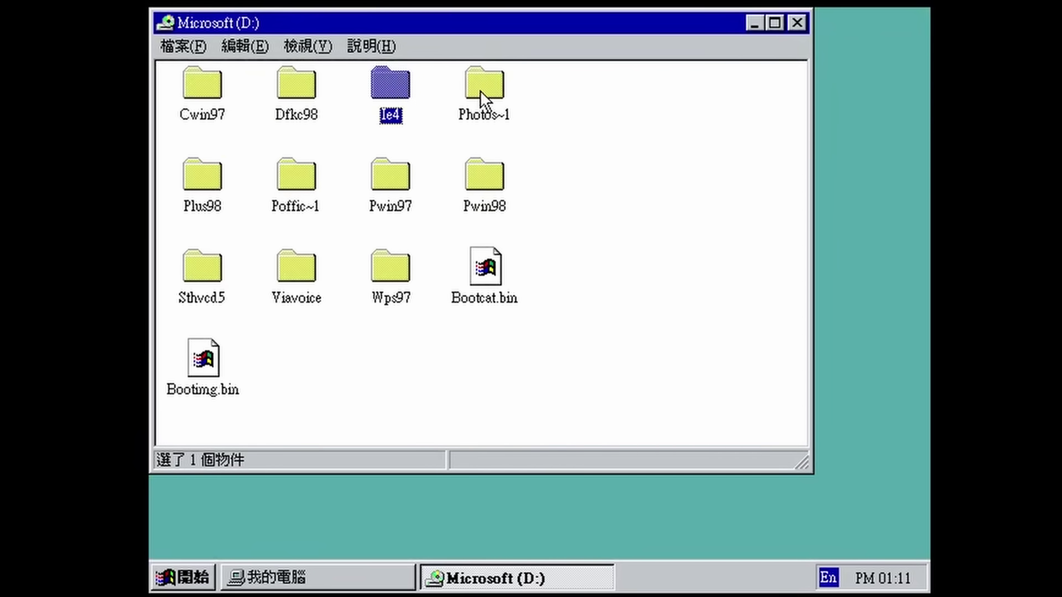
double_click(484, 100)
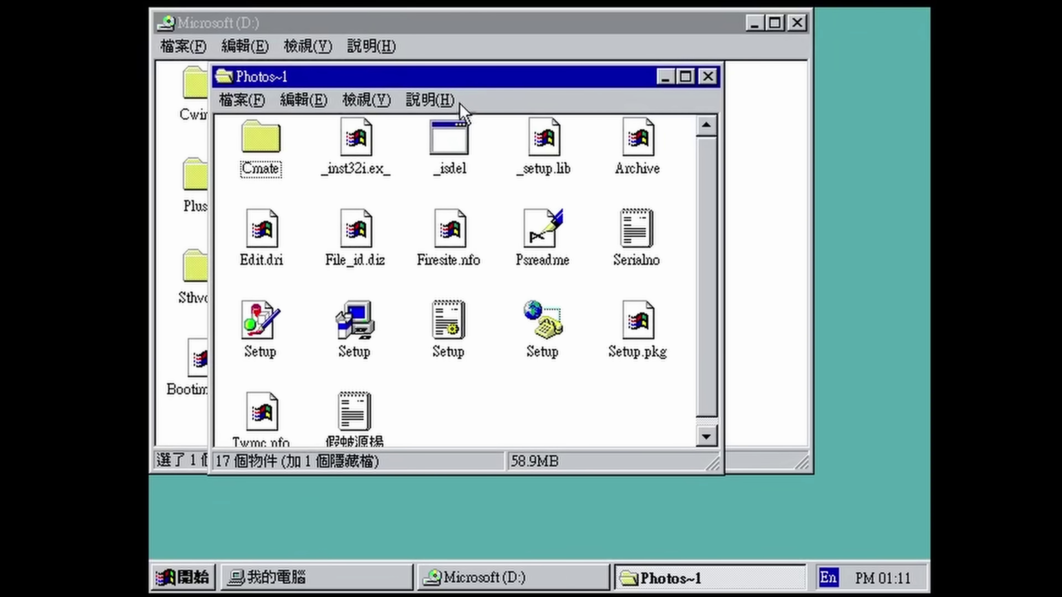
double_click(361, 361)
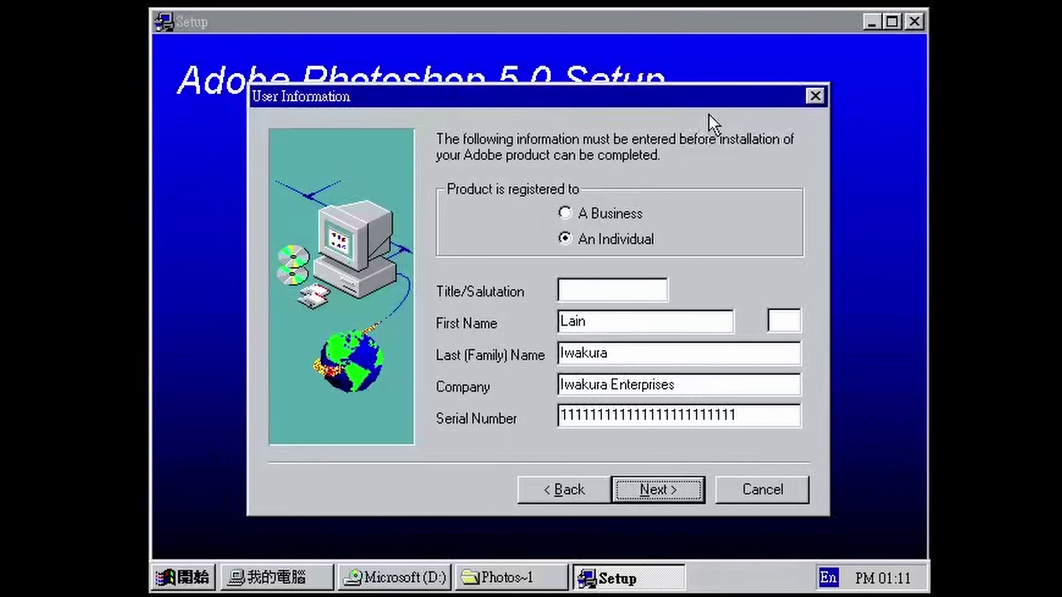
left_click(814, 96)
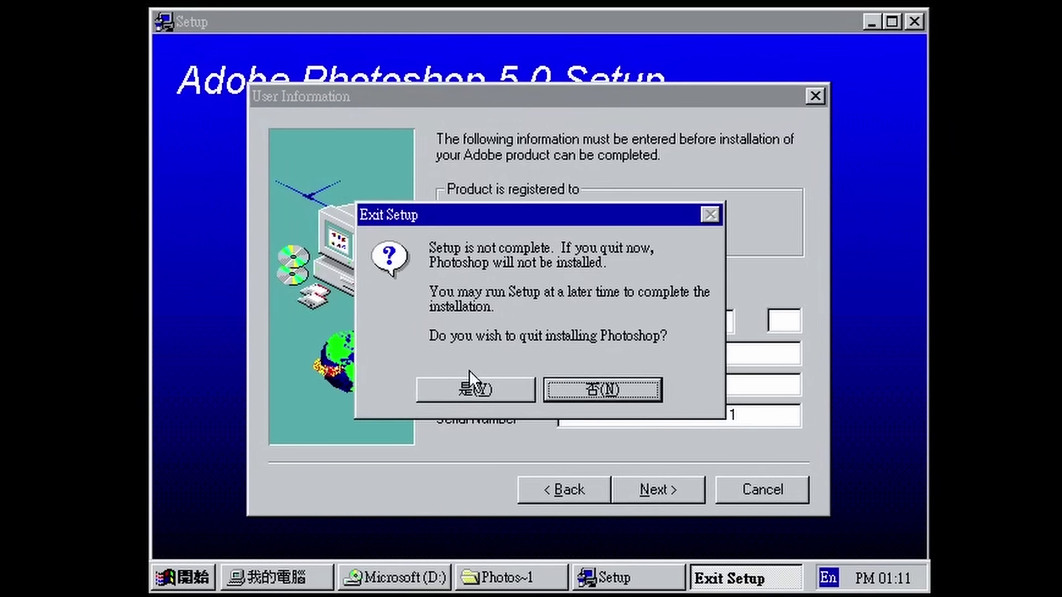
left_click(462, 395)
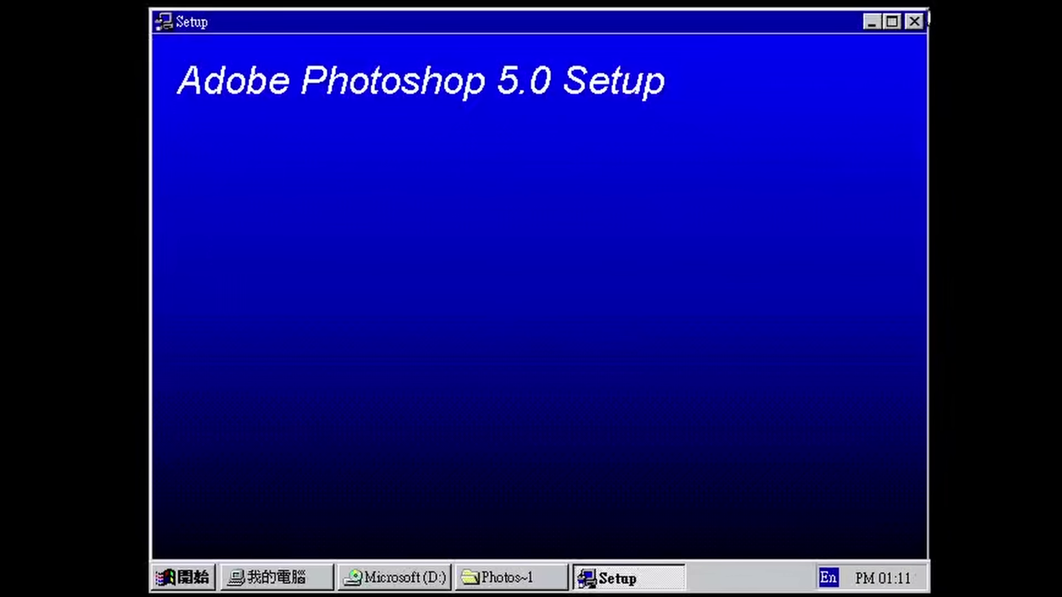
left_click(913, 21)
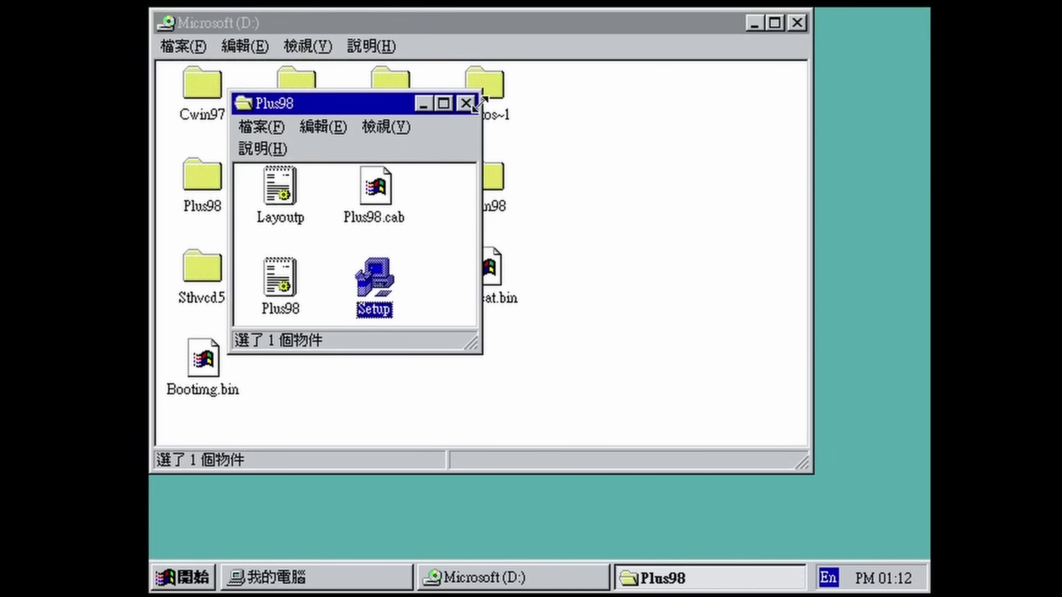
Step: Close Plus98, then open and close the Poffic~1 and Pwin97 folders
left_click(467, 102)
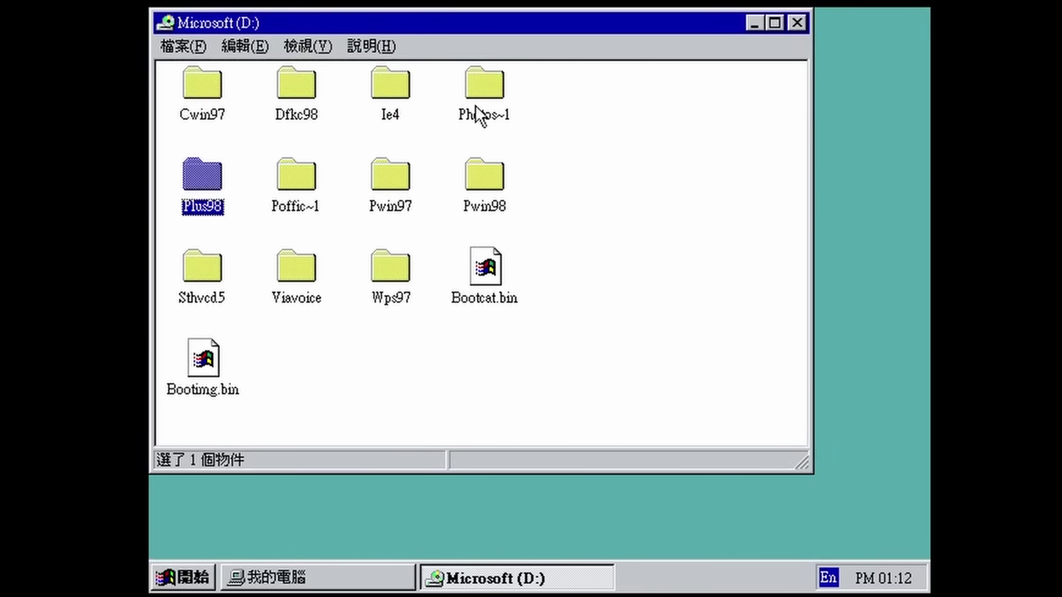
double_click(289, 209)
left_click(755, 131)
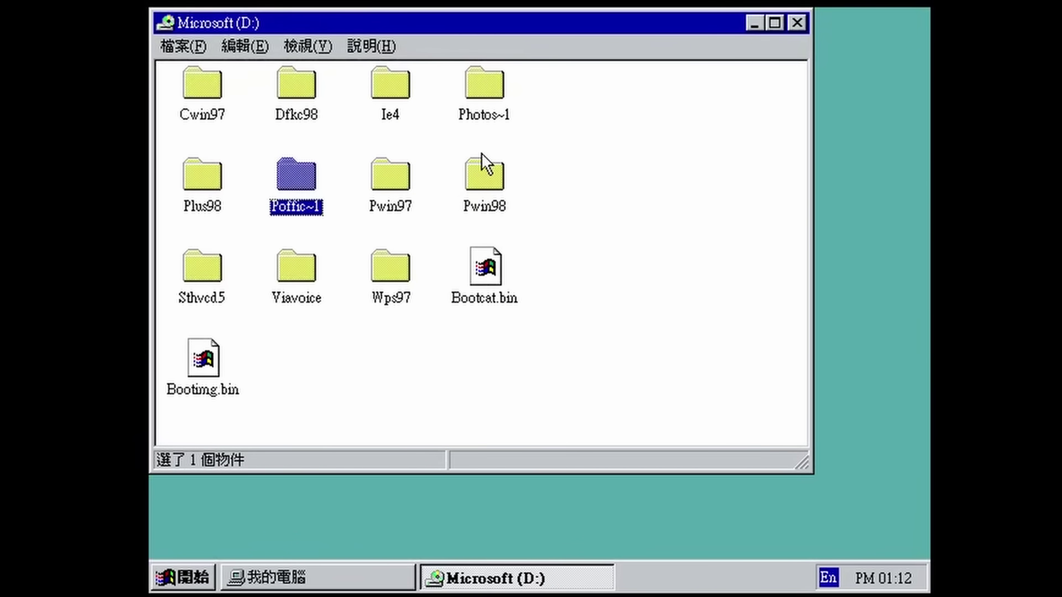
left_click(398, 159)
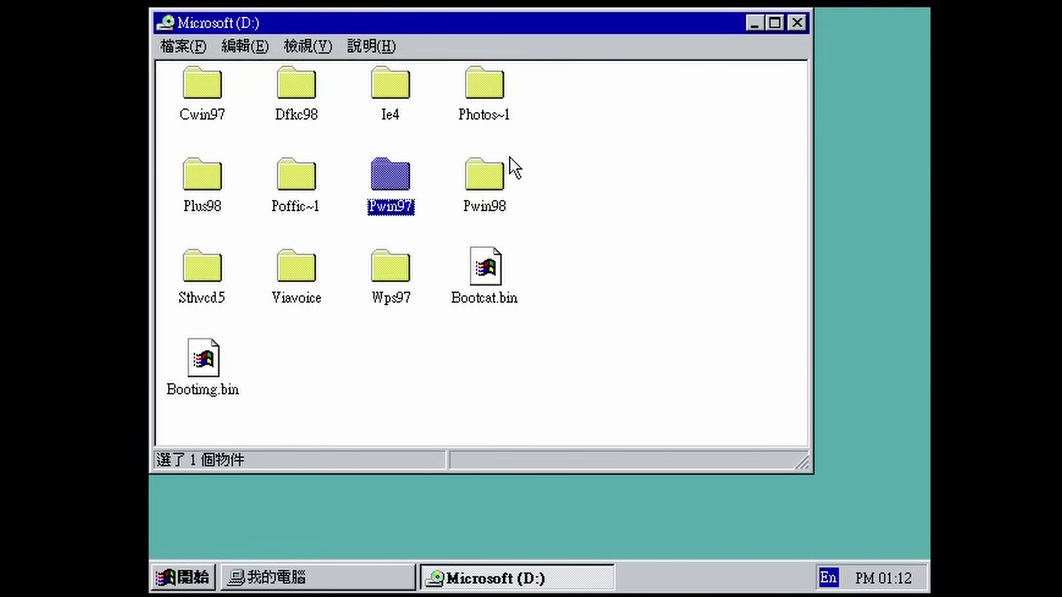
double_click(398, 164)
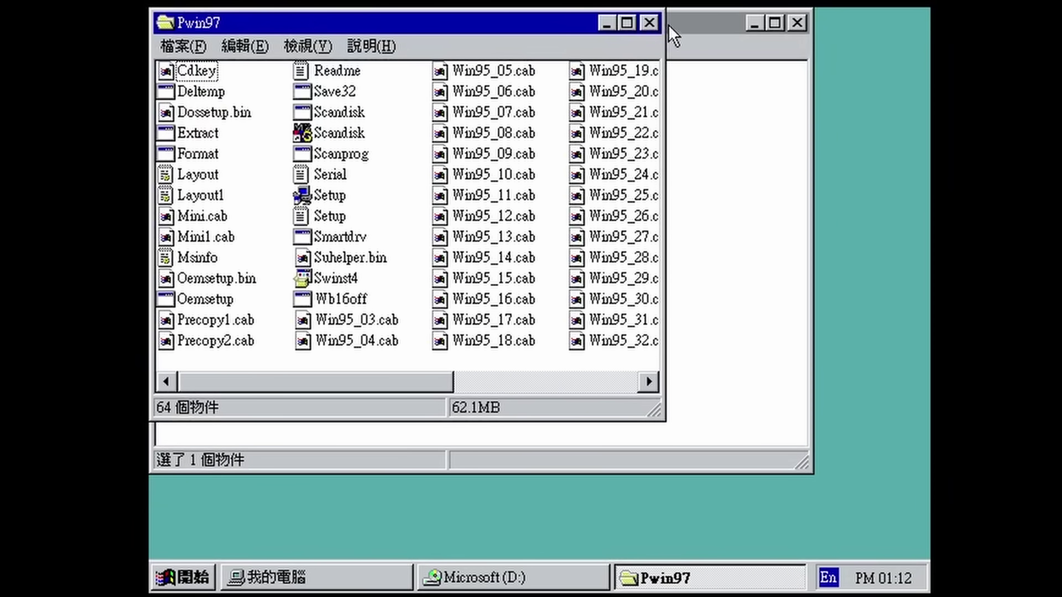
left_click(649, 22)
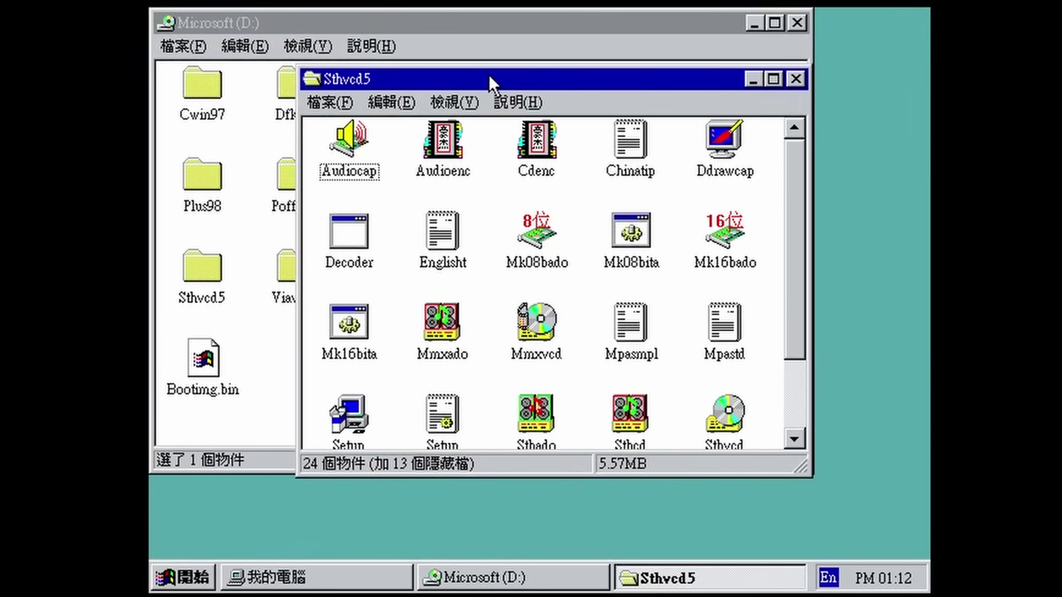
Step: Move the Sthvcd5 window aside, check Pwin98, then open Wps97 and select Winwps
left_click_drag(491, 83, 501, 269)
double_click(485, 178)
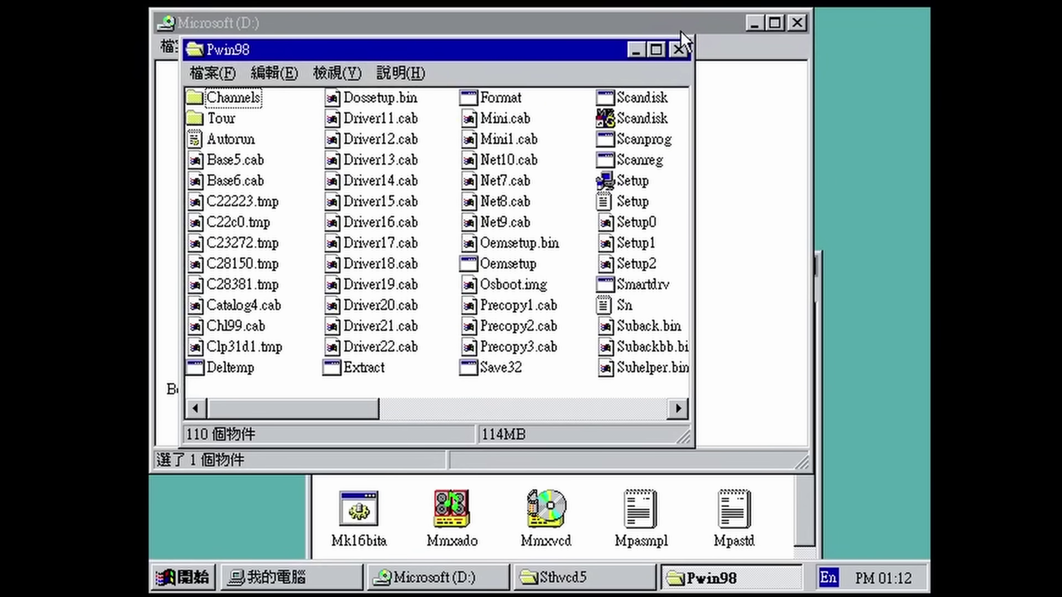
left_click(678, 49)
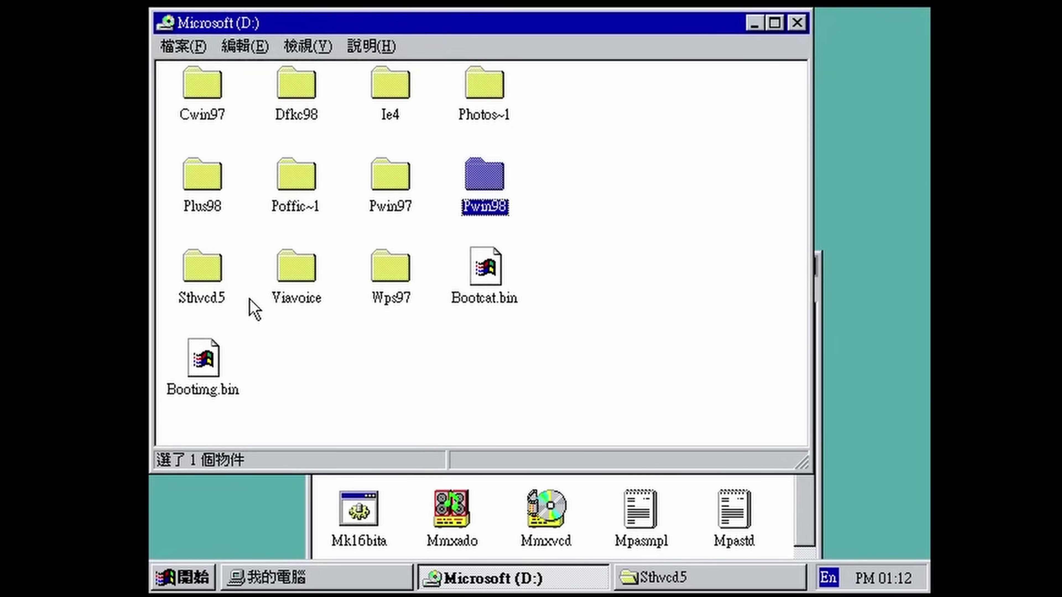
double_click(393, 290)
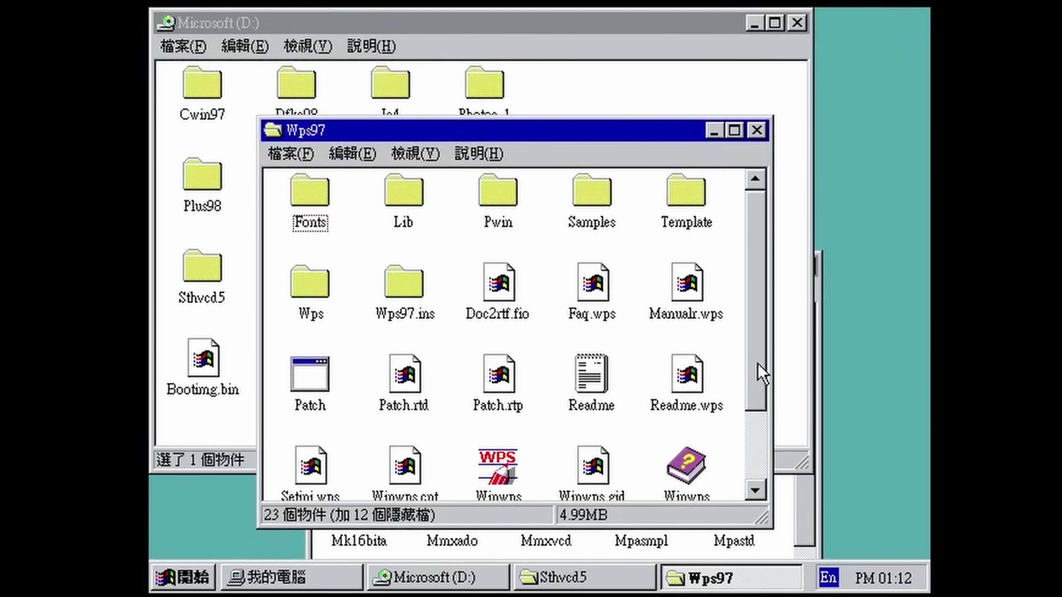
left_click(754, 439)
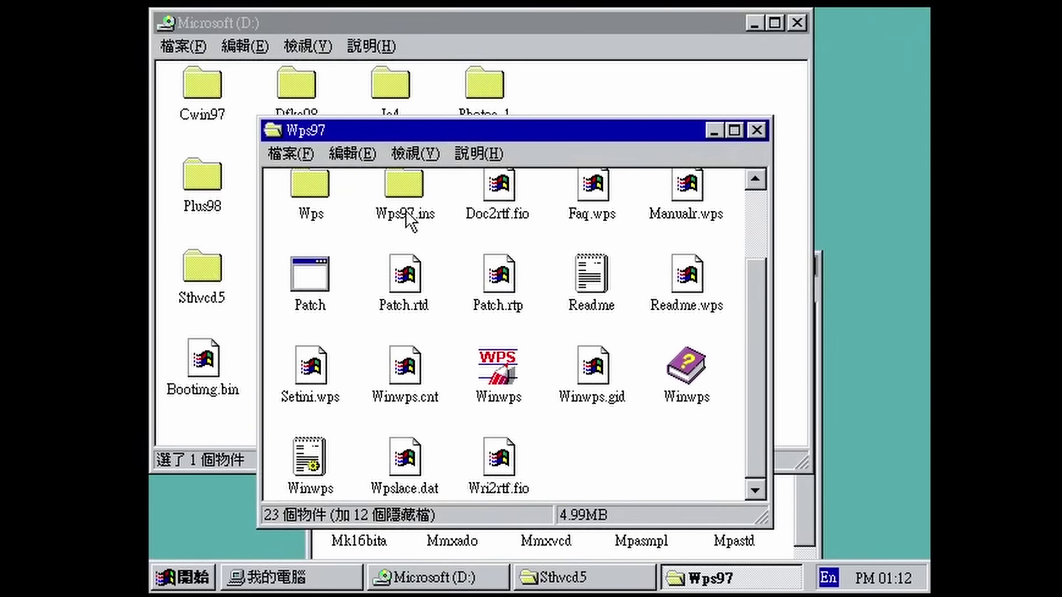
left_click(503, 383)
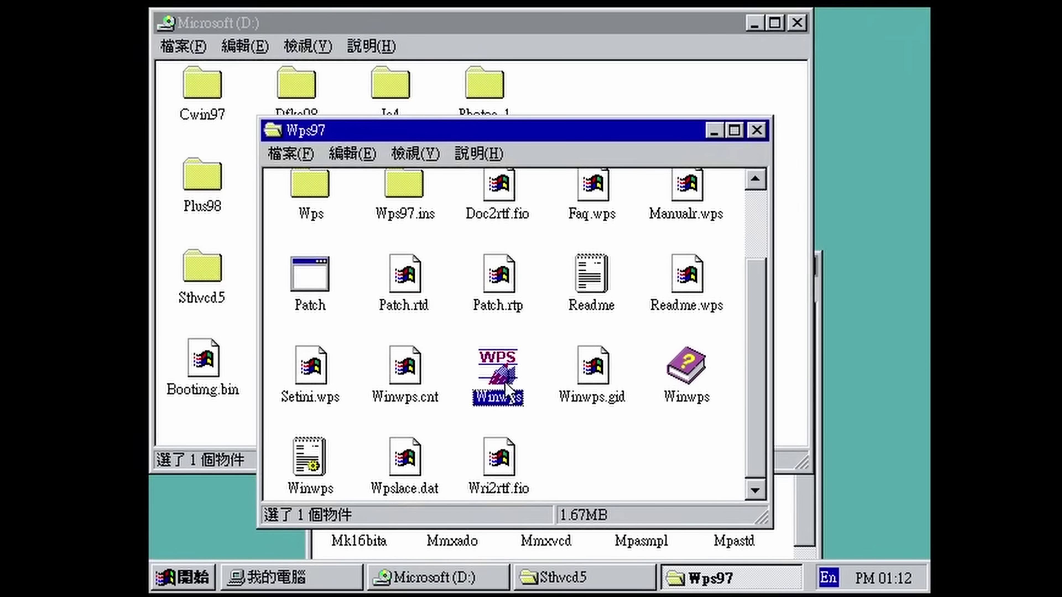
Step: Launch WPS 97 and type the line 'Windows 97 exists!!!!'
double_click(507, 411)
type("asdf")
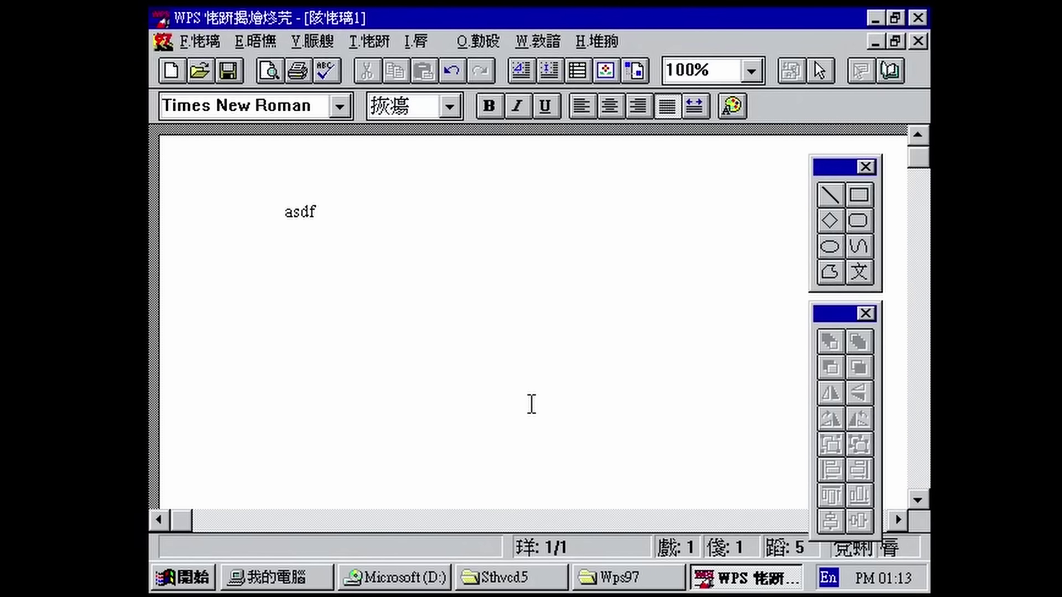
key("BackSpace")
key("BackSpace")
key("BackSpace")
key("BackSpace")
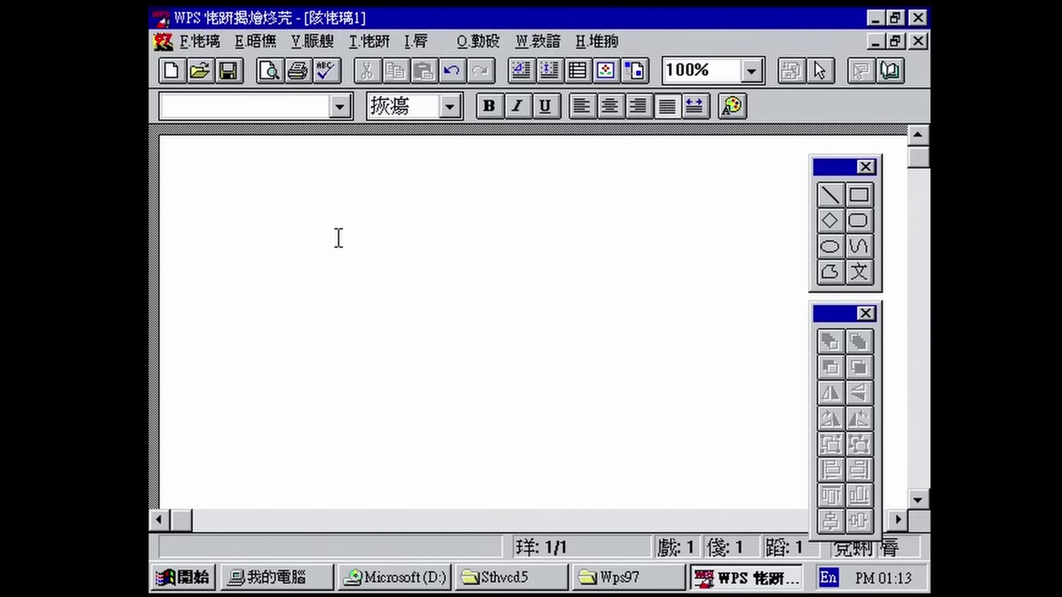
type("Windows 97 exists!!!!")
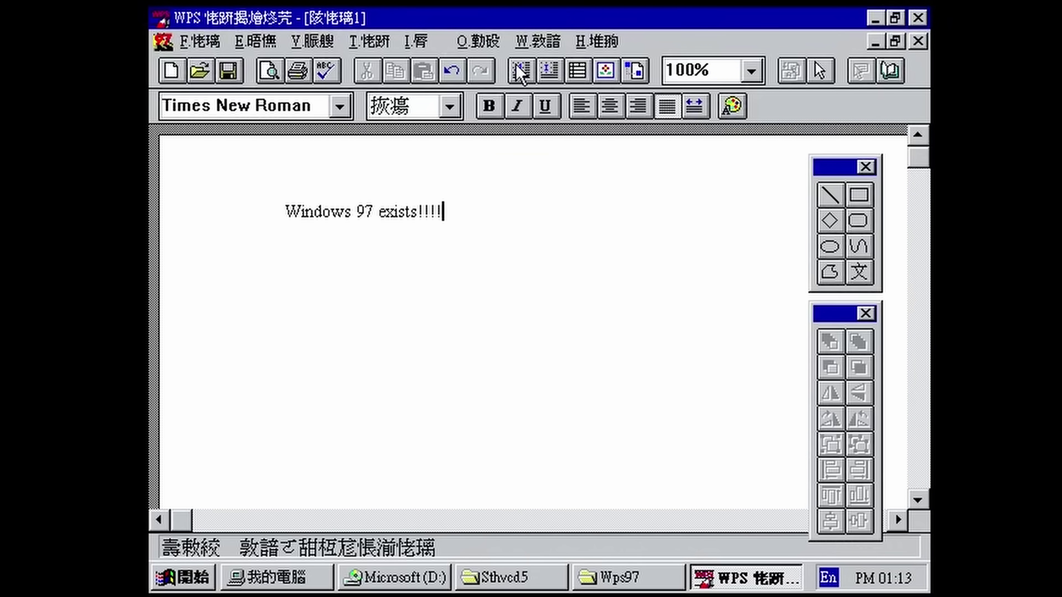
Step: Select the whole line and change its font to 細明體
left_click(304, 116)
left_click(483, 236)
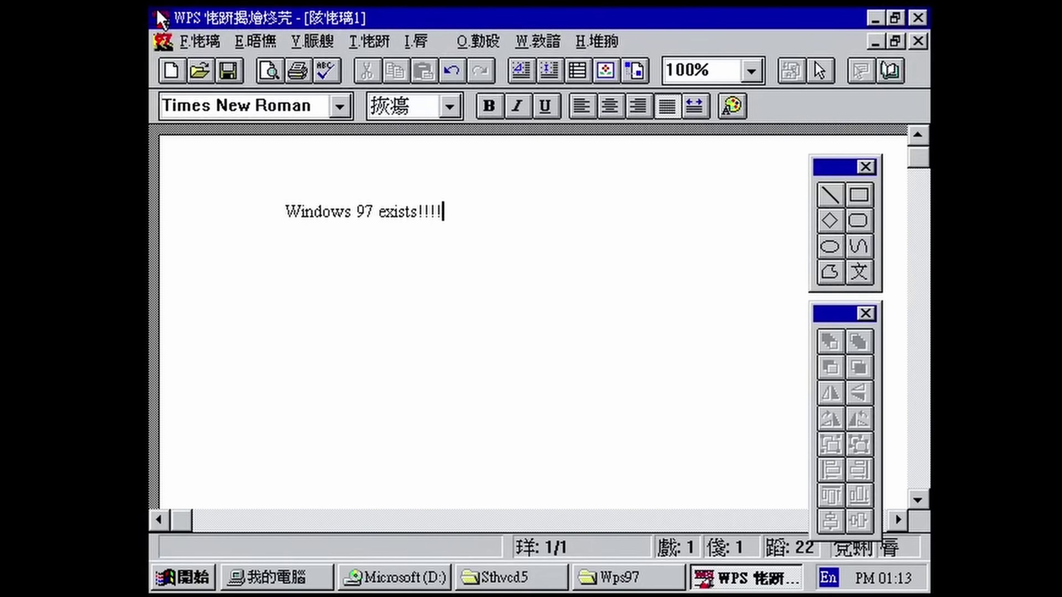
key("ctrl+a")
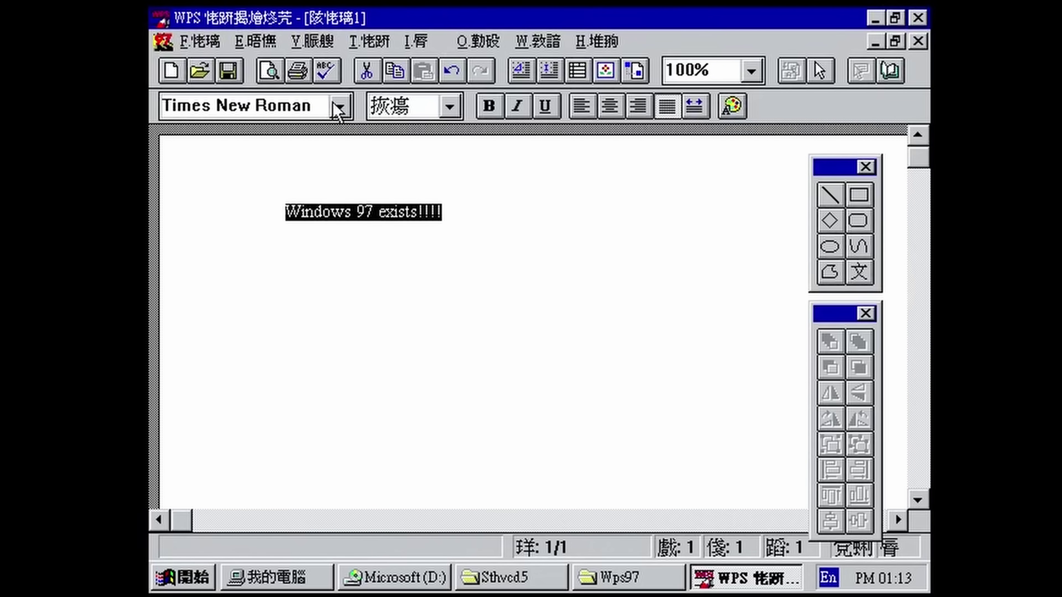
left_click(339, 106)
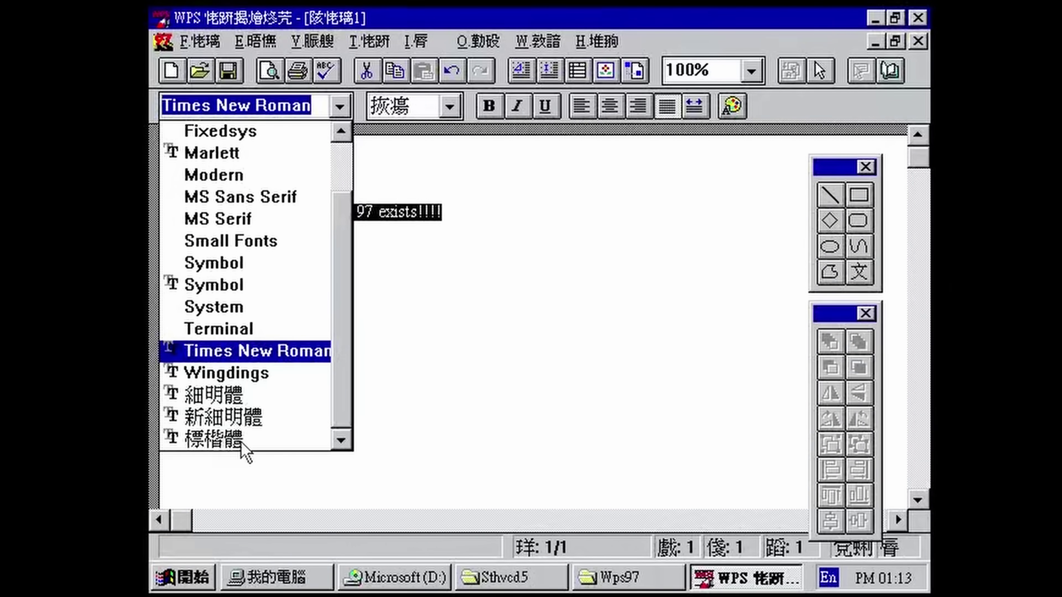
left_click(242, 401)
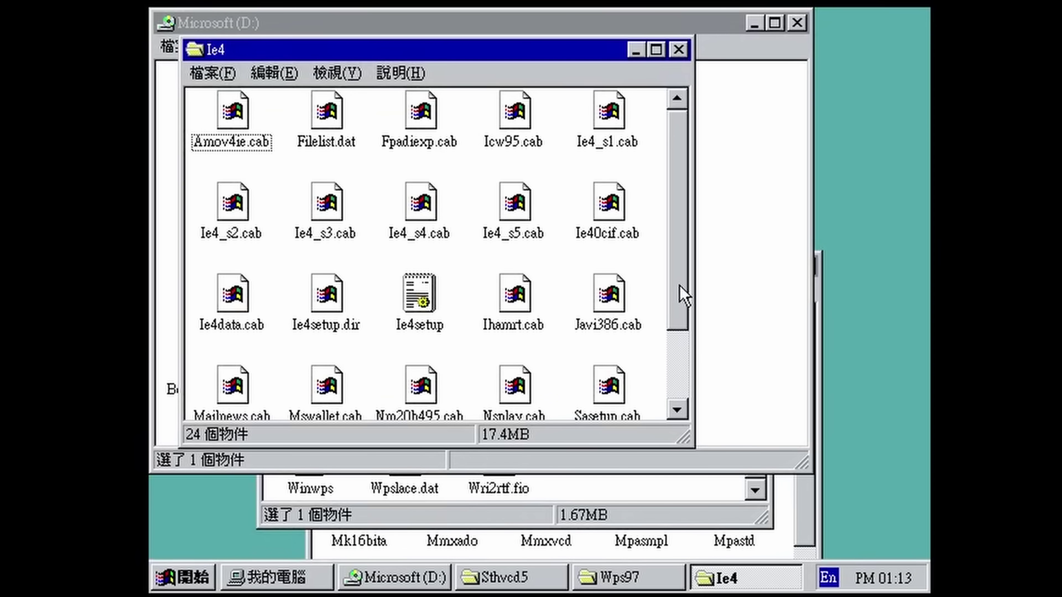
Step: Run Setup4cn from the Ie4 folder and accept the Internet Explorer 4.0 setup defaults
left_click_drag(677, 294, 677, 391)
double_click(232, 377)
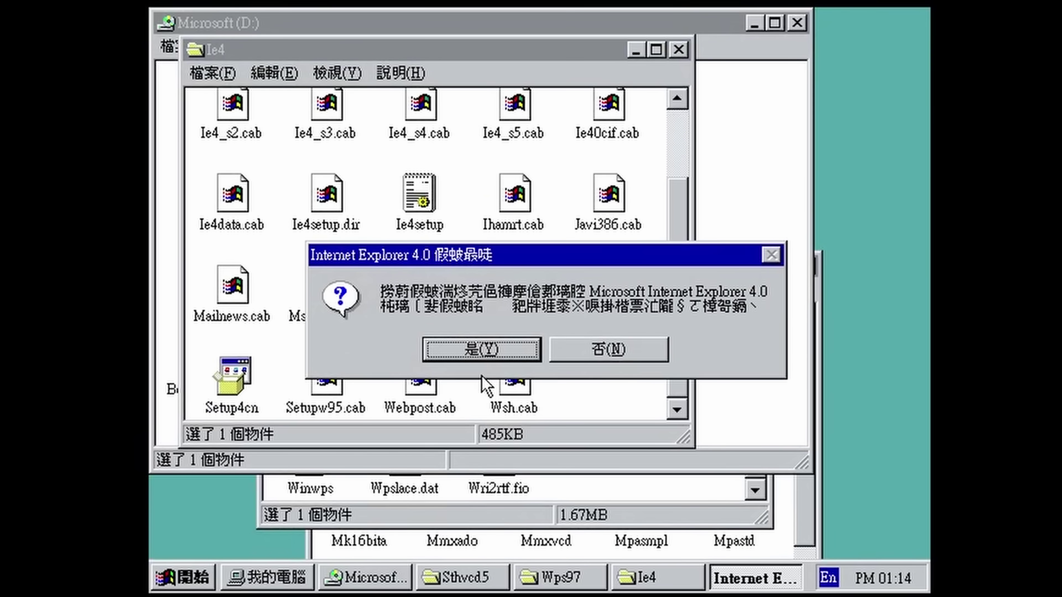
left_click(486, 355)
left_click(722, 468)
left_click(722, 469)
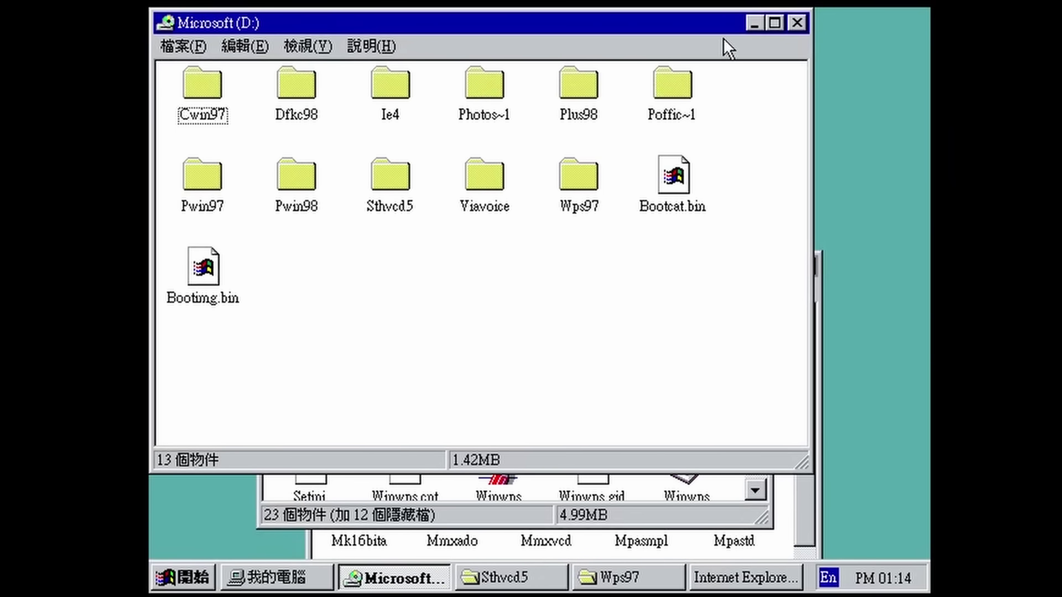
left_click_drag(725, 18, 799, 19)
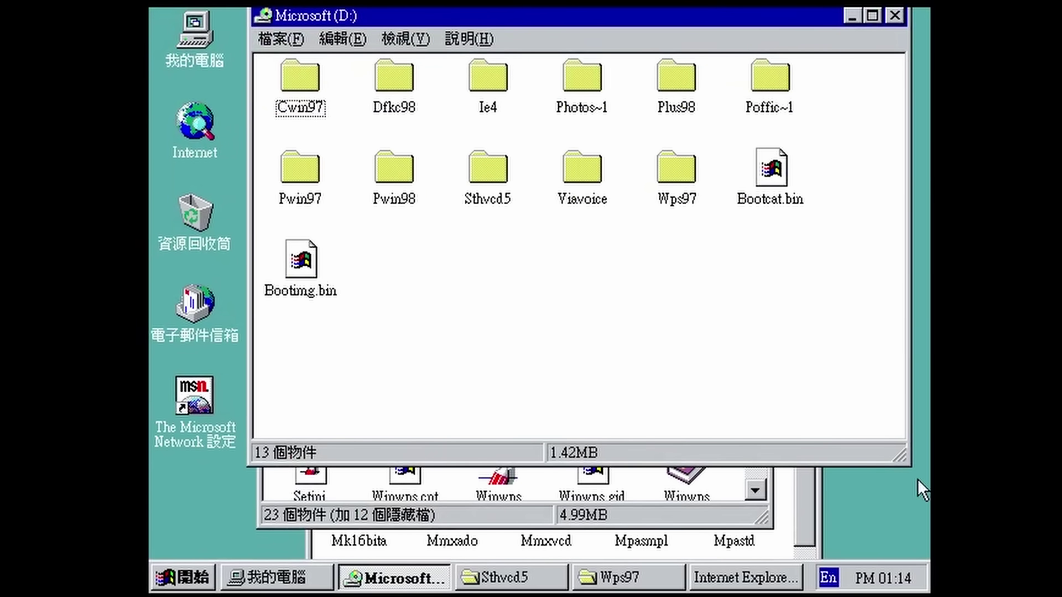
Step: Through the taskbar clock's 調整日期/時間 settings, change the year from 1997 to 1999
right_click(878, 580)
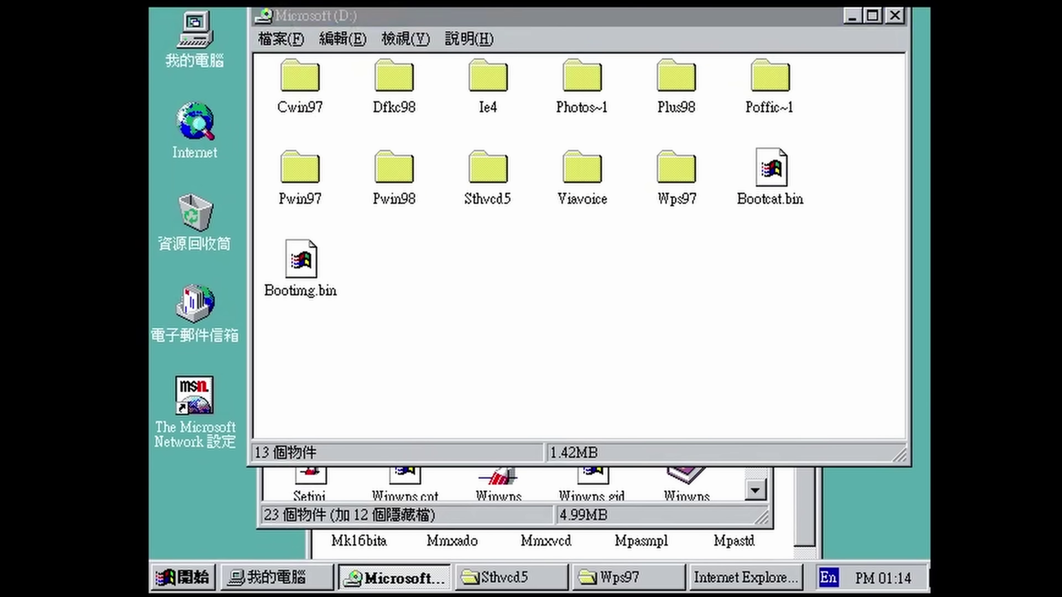
left_click(610, 579)
right_click(908, 571)
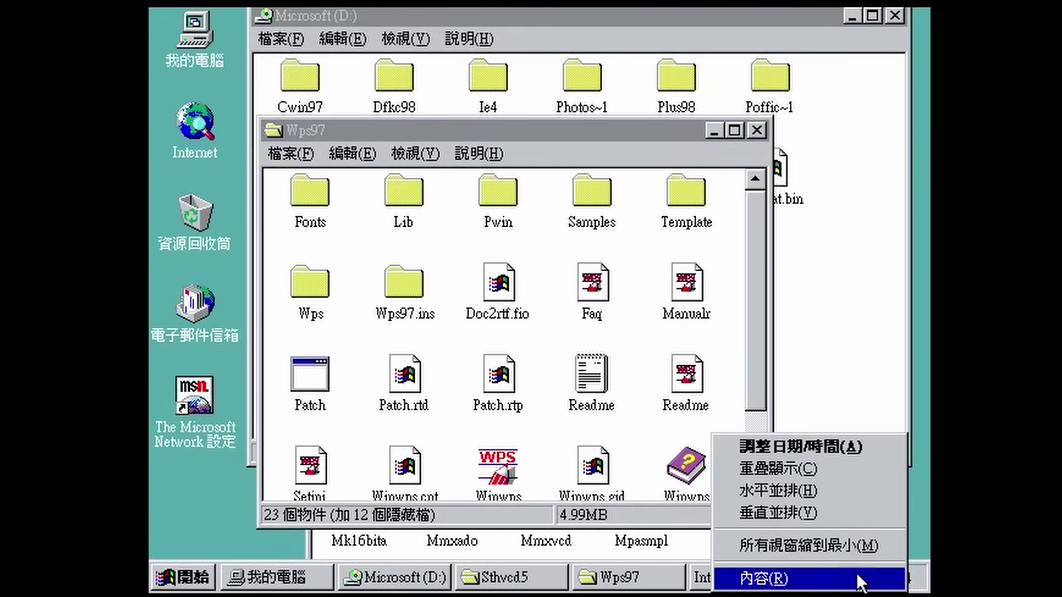
left_click(853, 582)
left_click(554, 125)
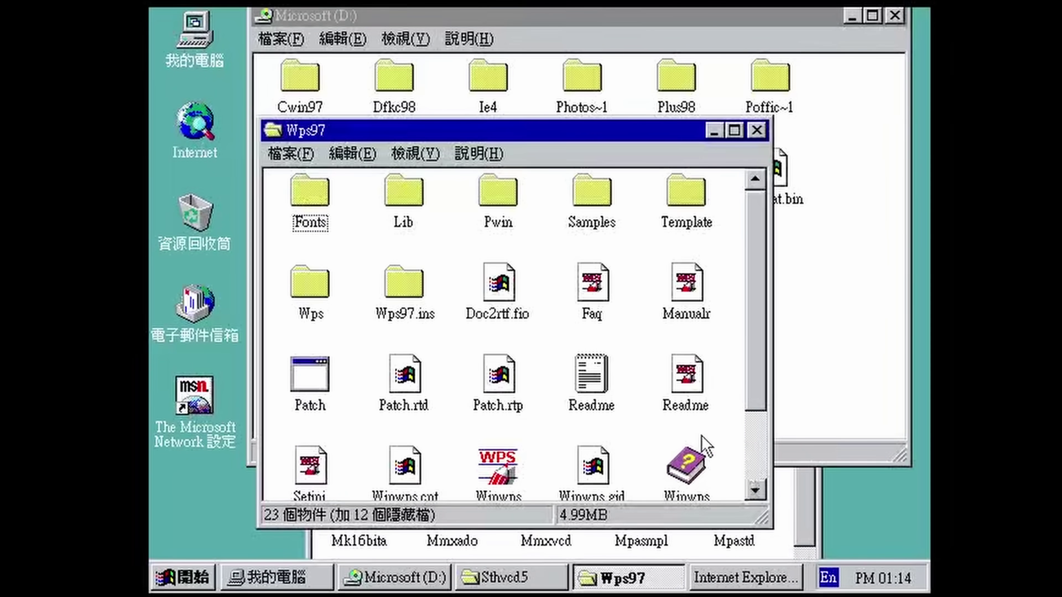
right_click(895, 582)
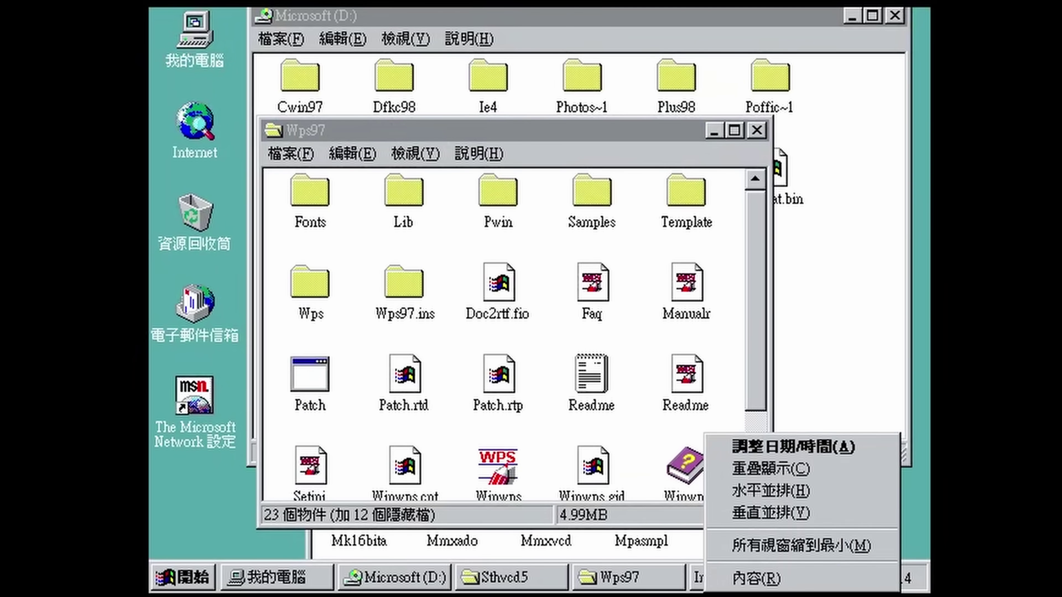
left_click(873, 448)
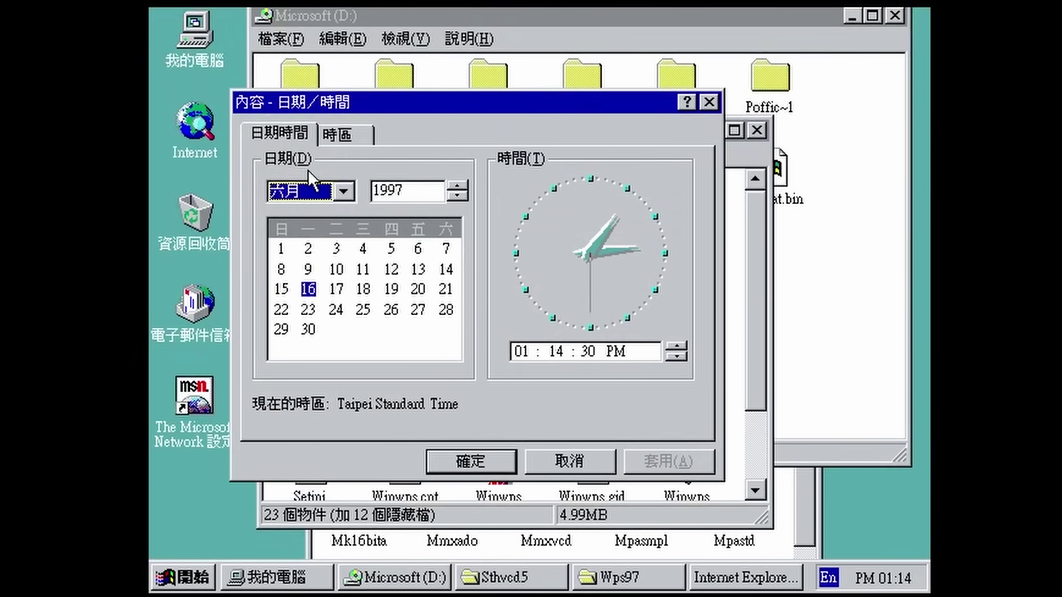
left_click(426, 190)
left_click_drag(431, 191, 416, 189)
type("9")
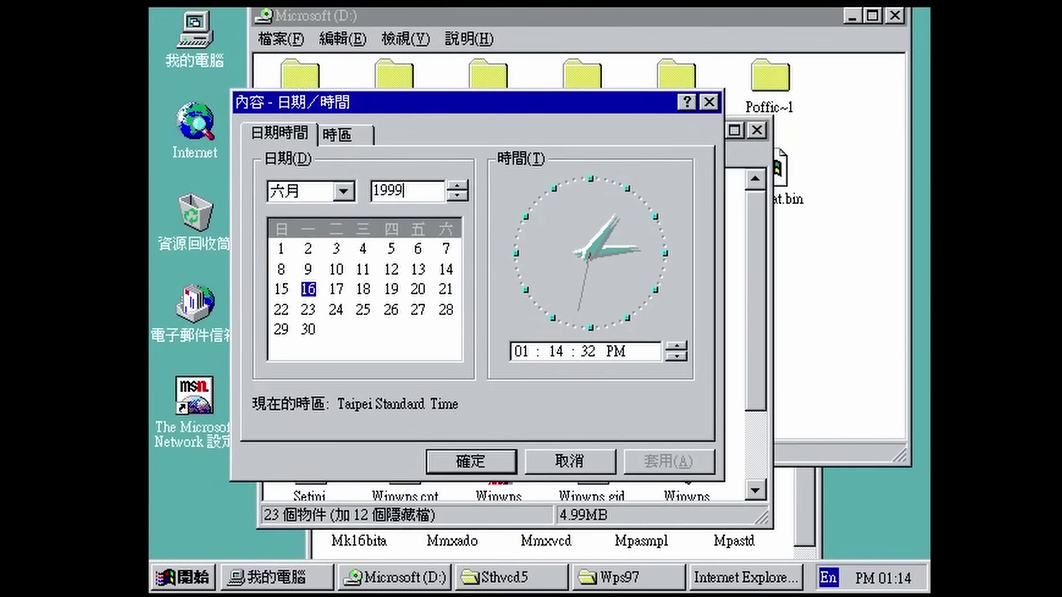
left_click(446, 465)
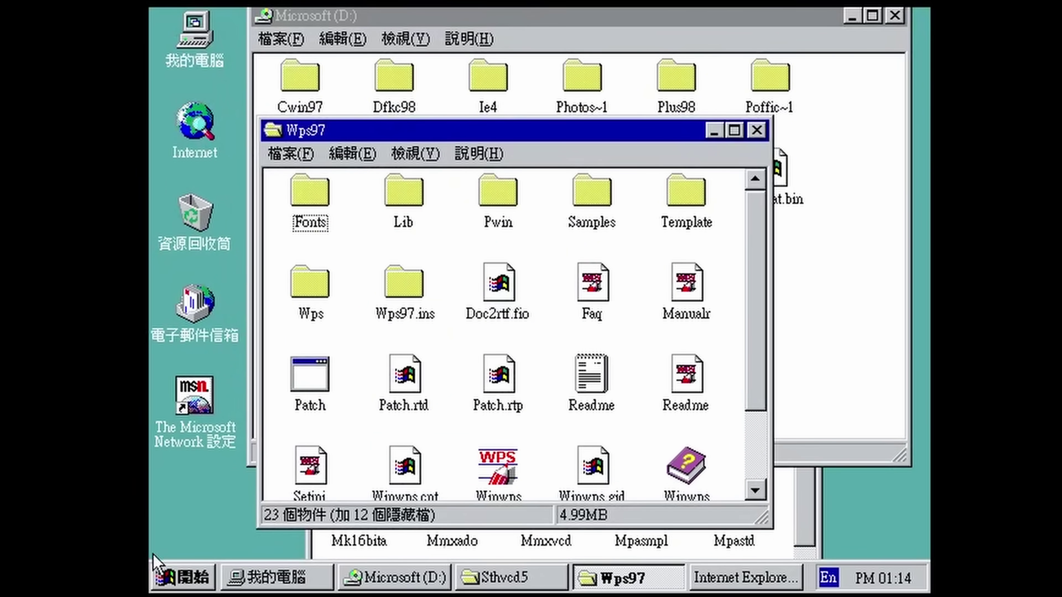
Step: Restart Windows, continuing past the missing .vxd errors, and move the PATCH console aside
left_click(161, 578)
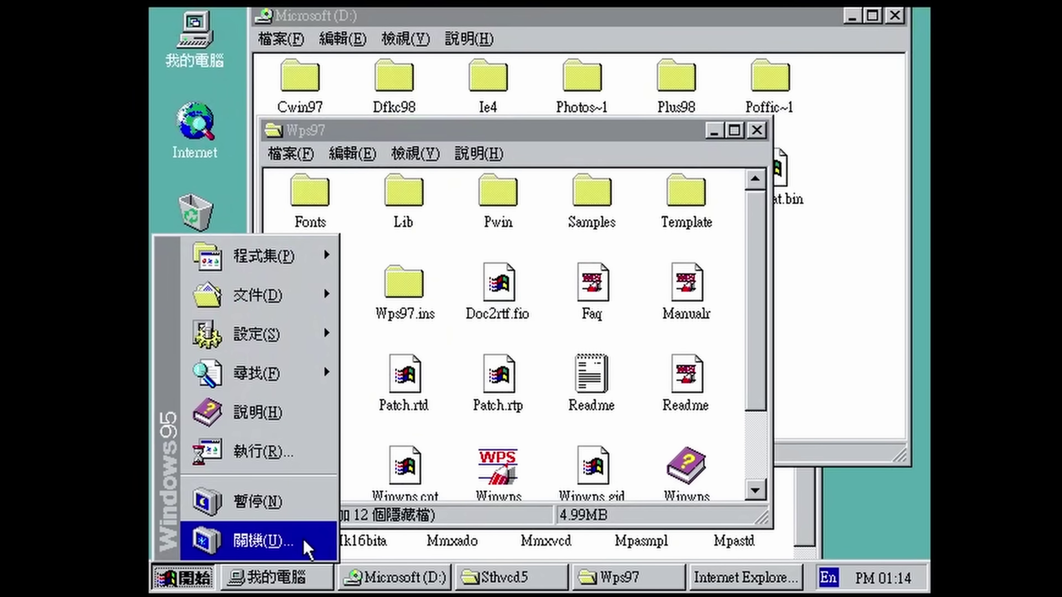
left_click(305, 541)
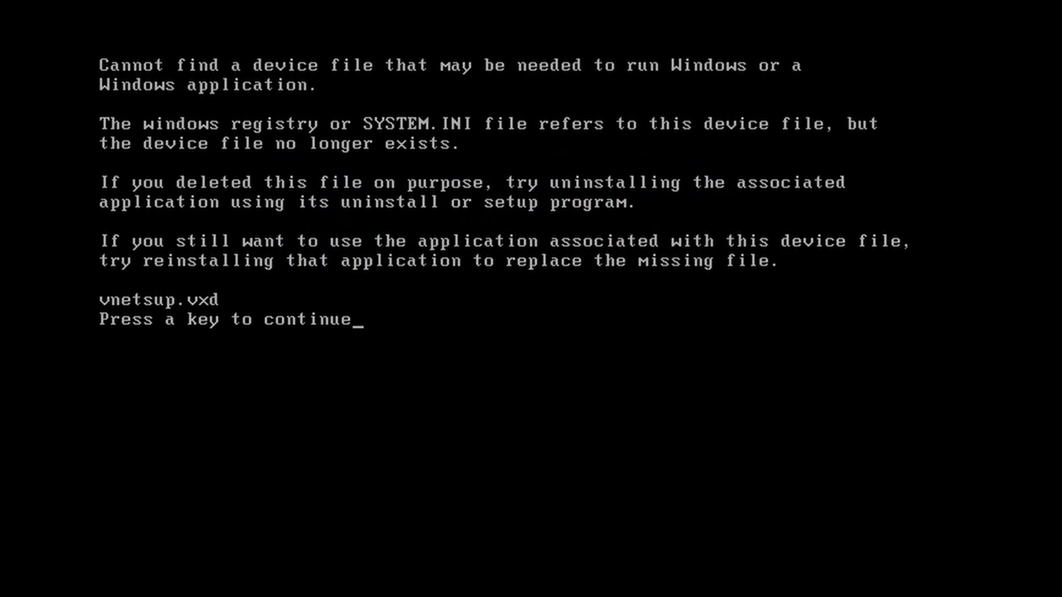
key("Return")
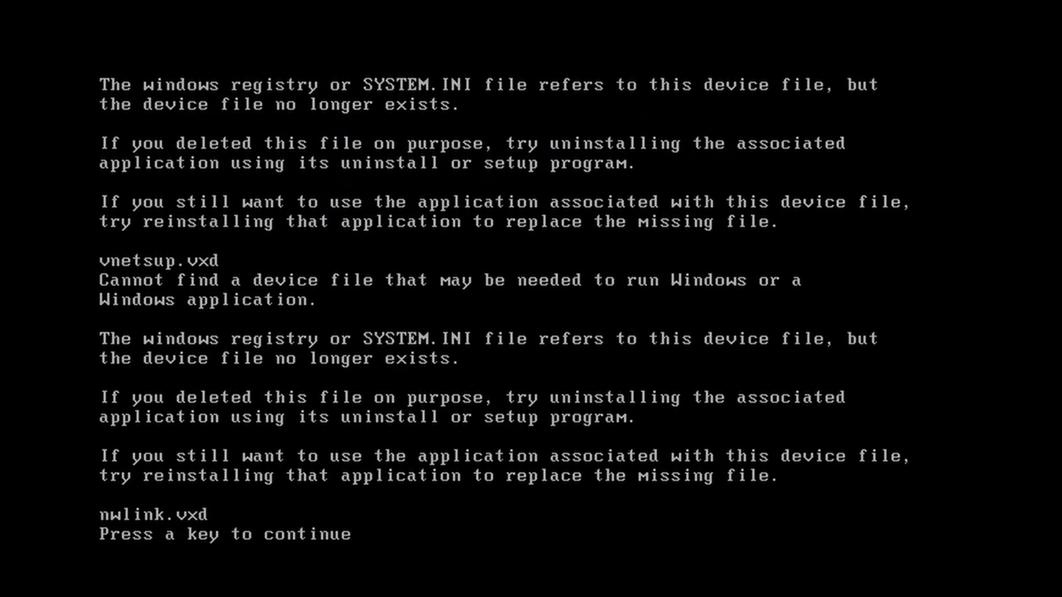
key("Return")
key("Return")
key("Return")
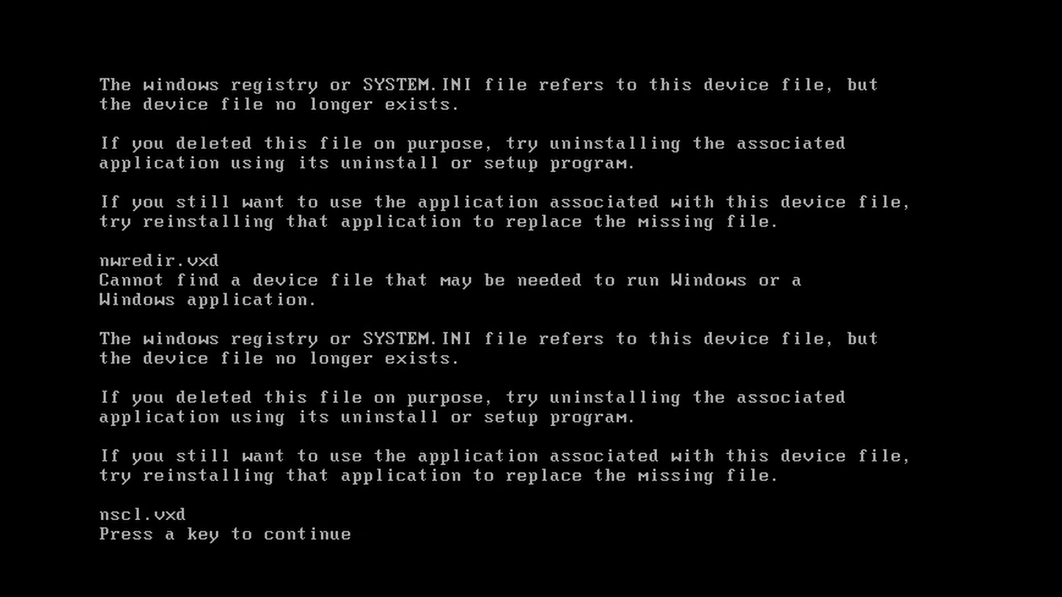
key("Return")
key("Return")
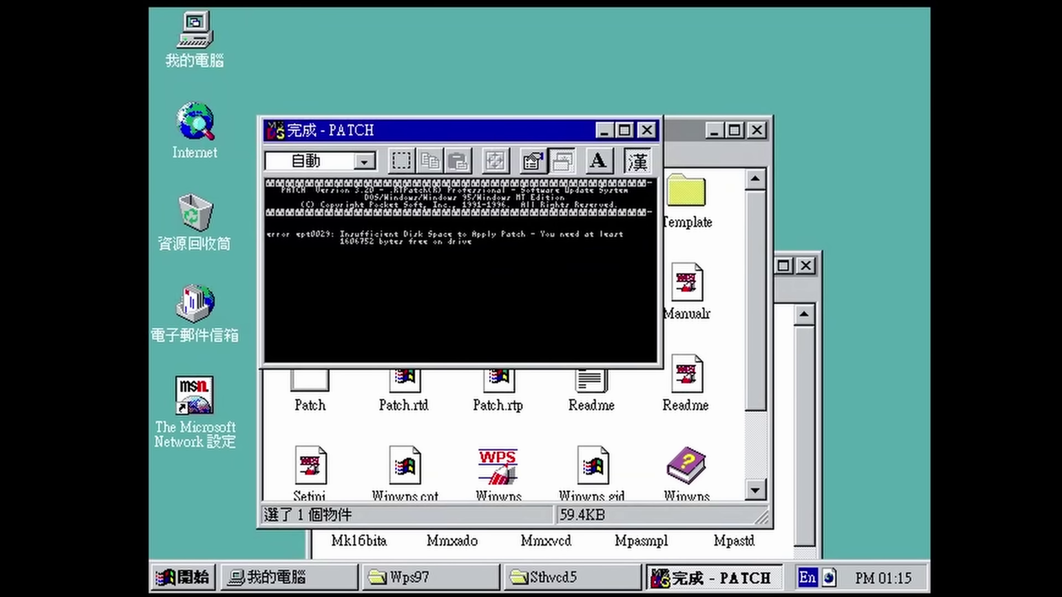
left_click_drag(460, 126, 450, 225)
Step: Close the PATCH console and install 东方快车98 (DFKC98) to C:\!SUNV\EC\DFKC\
left_click(636, 226)
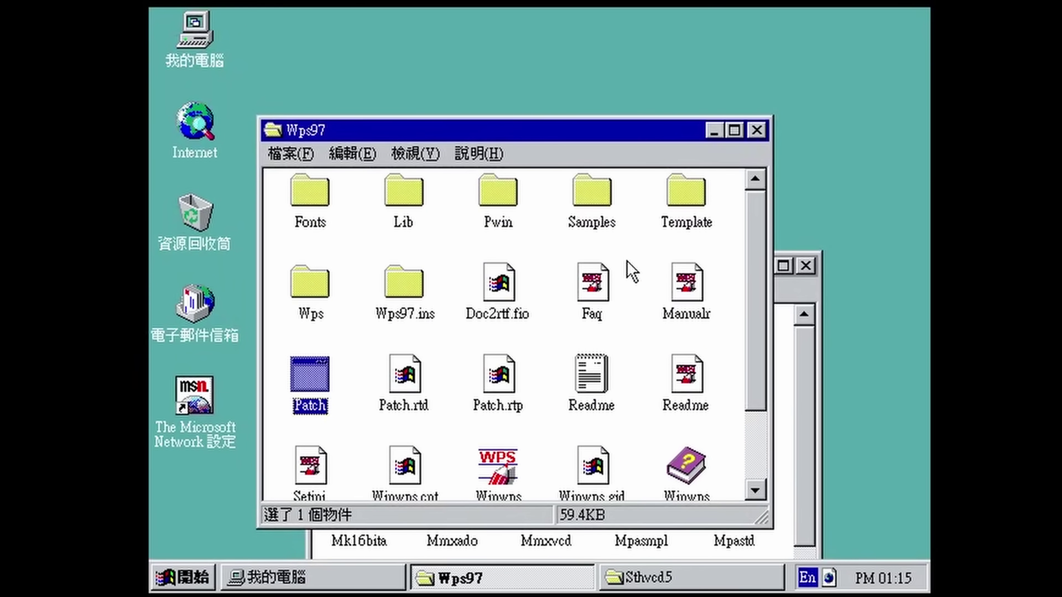
left_click(502, 405)
left_click(506, 422)
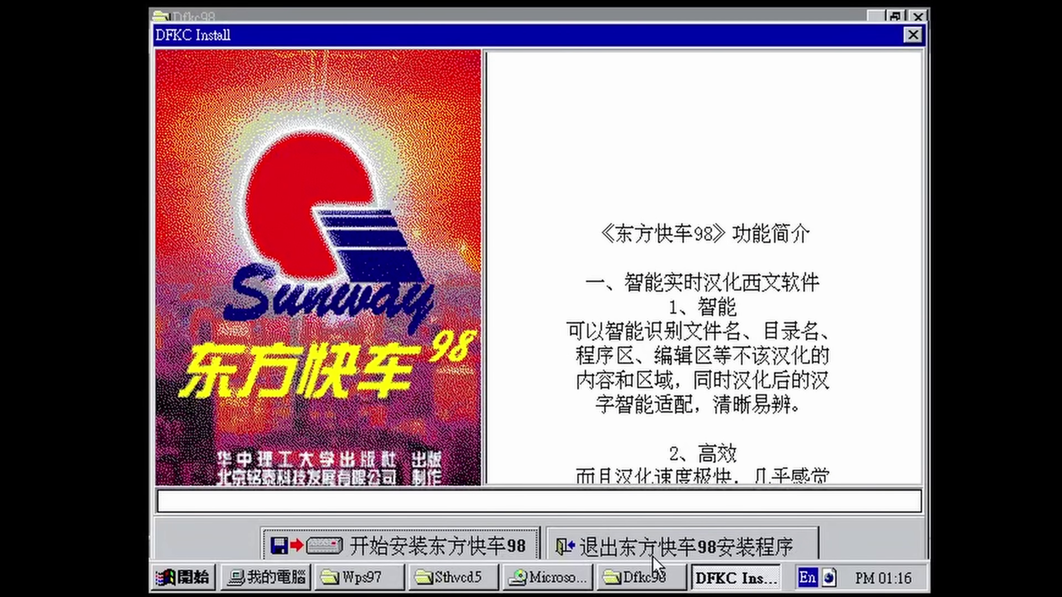
left_click(446, 530)
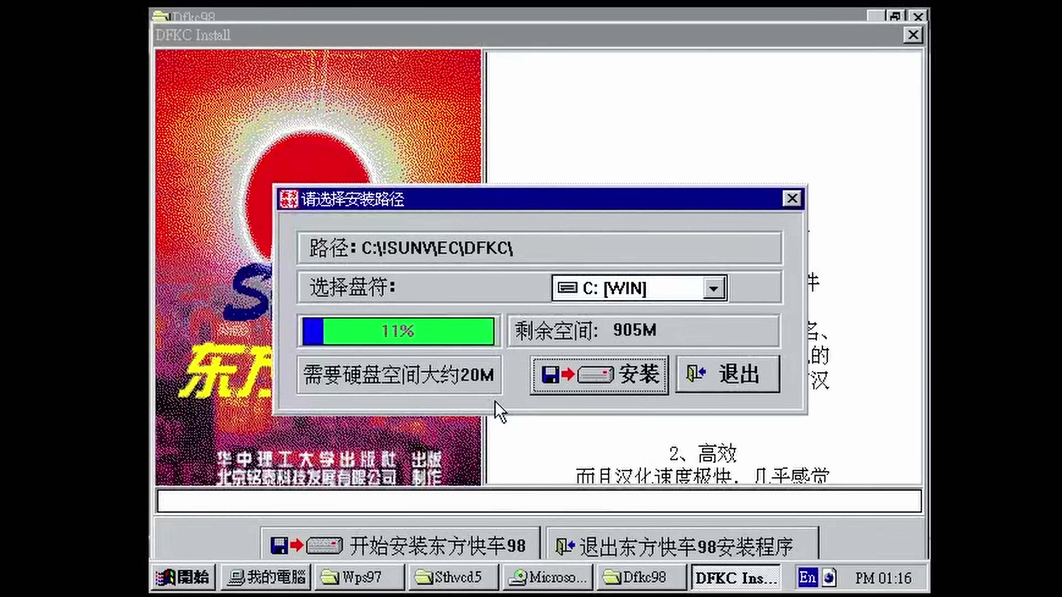
left_click(548, 378)
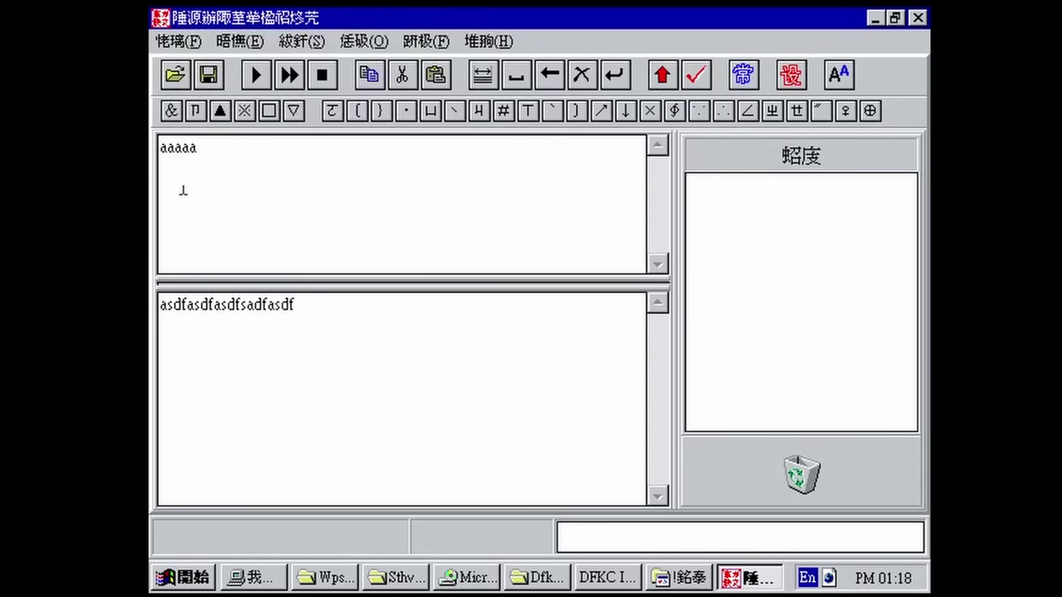
Step: Type 'asdfadsf' in the upper pane, close without saving, and acknowledge the finished install
left_click(178, 190)
type("asdfadsf")
left_click(917, 18)
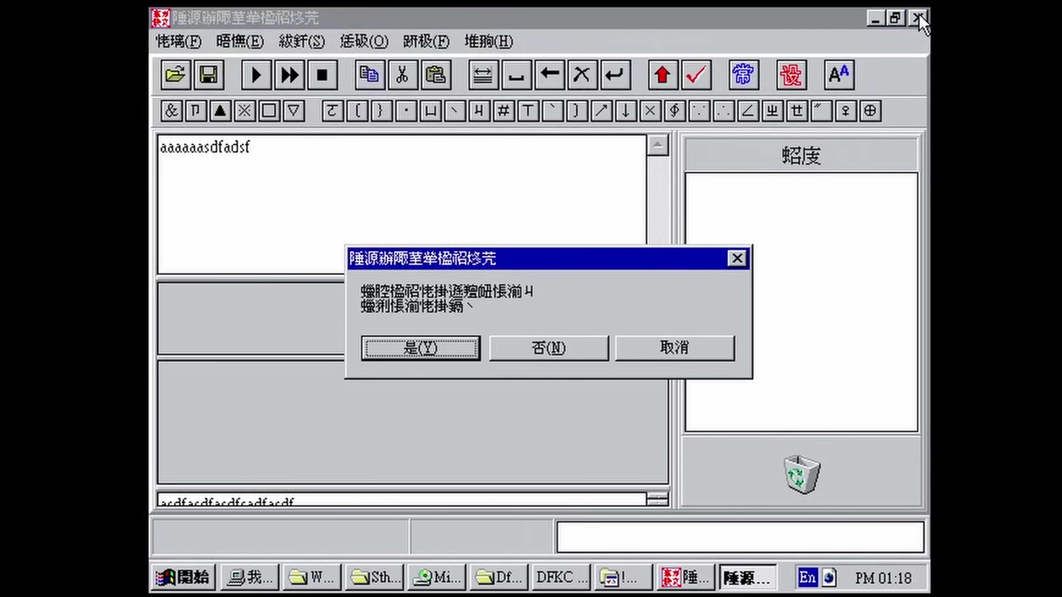
left_click(584, 357)
left_click(543, 387)
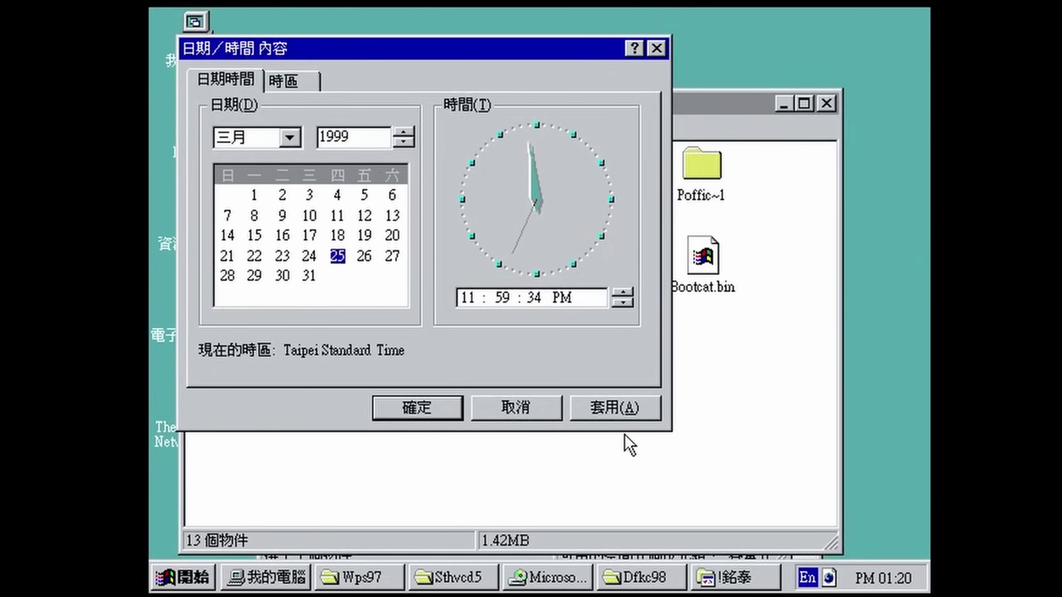
Step: Apply a date/time of 11:59 PM, 25 March 1999 in Date/Time Properties
left_click(624, 434)
left_click(531, 71)
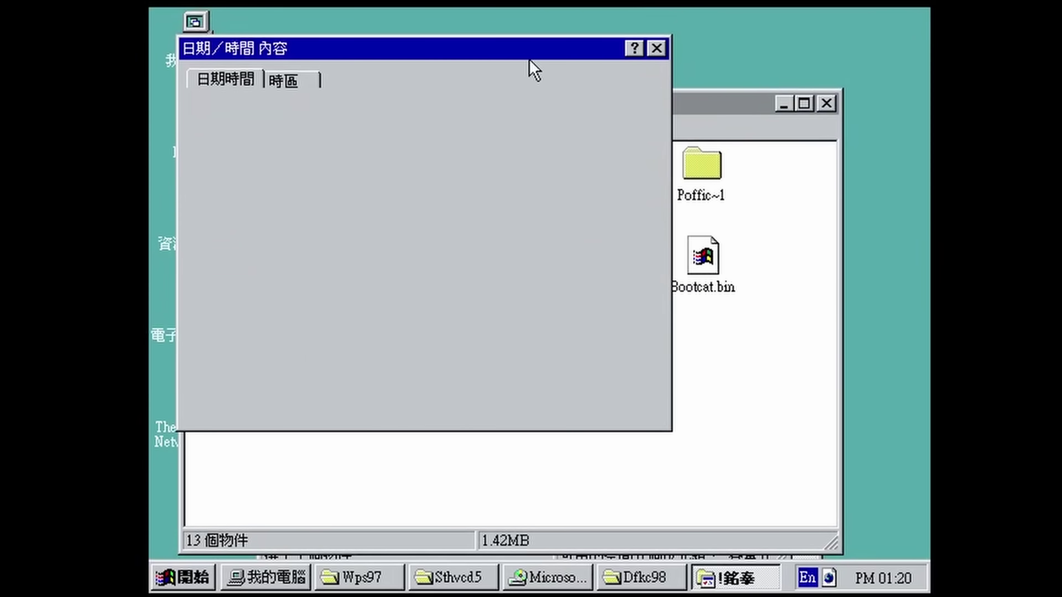
left_click(644, 408)
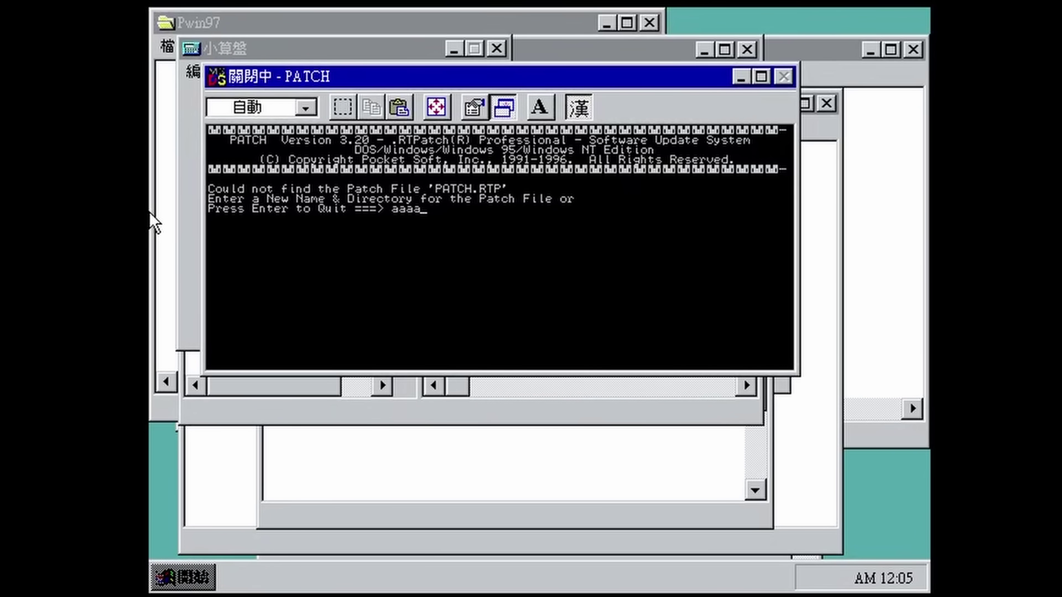
Step: Restart the guest, then start and close the Internet connection wizard
key("ctrl+alt+Delete")
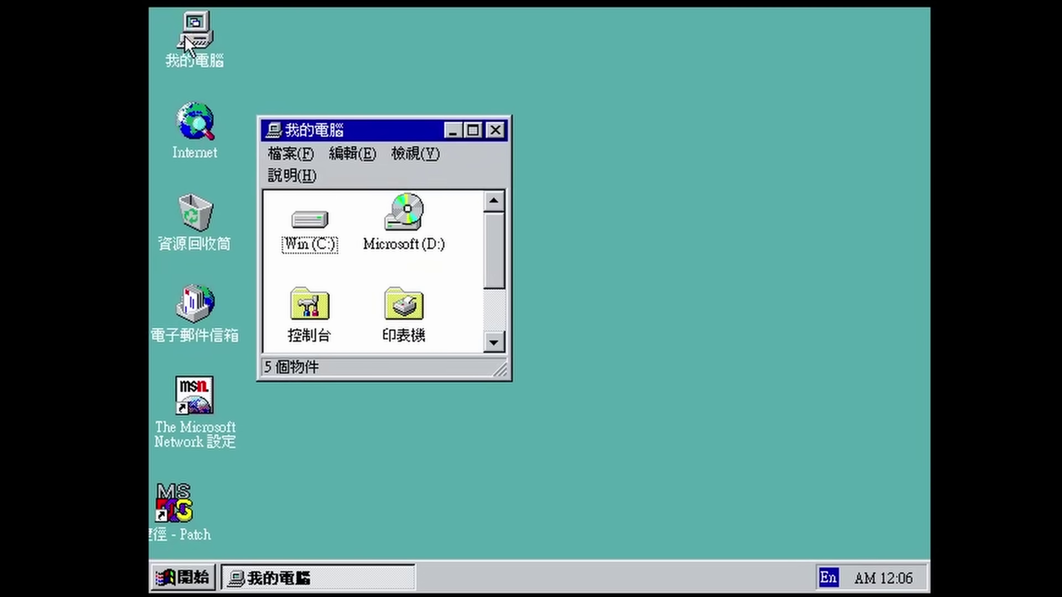
double_click(195, 124)
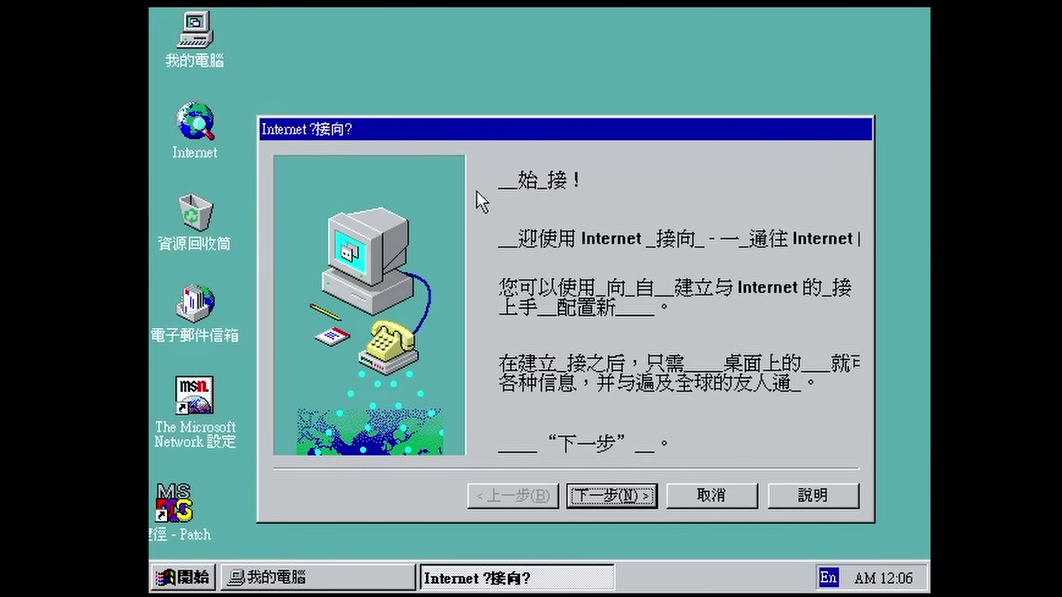
left_click(710, 496)
key("Return")
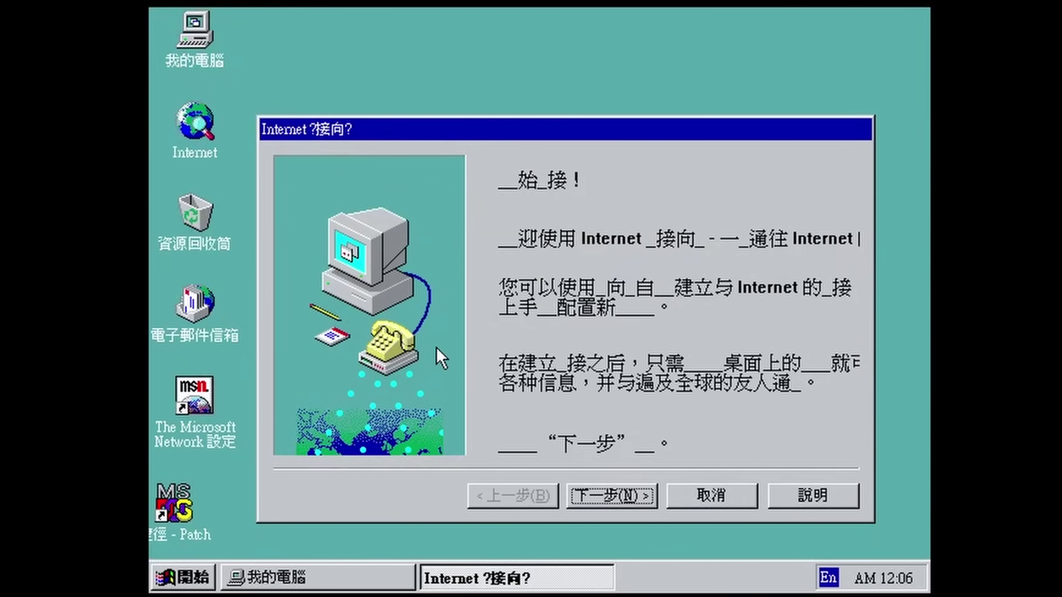
key("alt+F4")
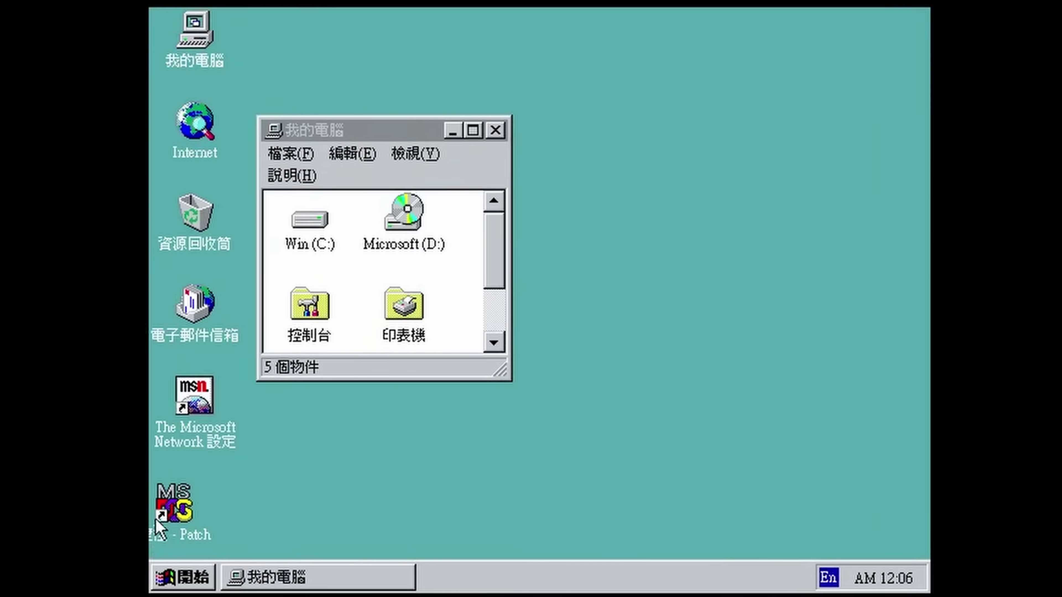
Step: Run the MS patch desktop shortcut and dismiss its program-finished message
left_click(163, 506)
double_click(163, 506)
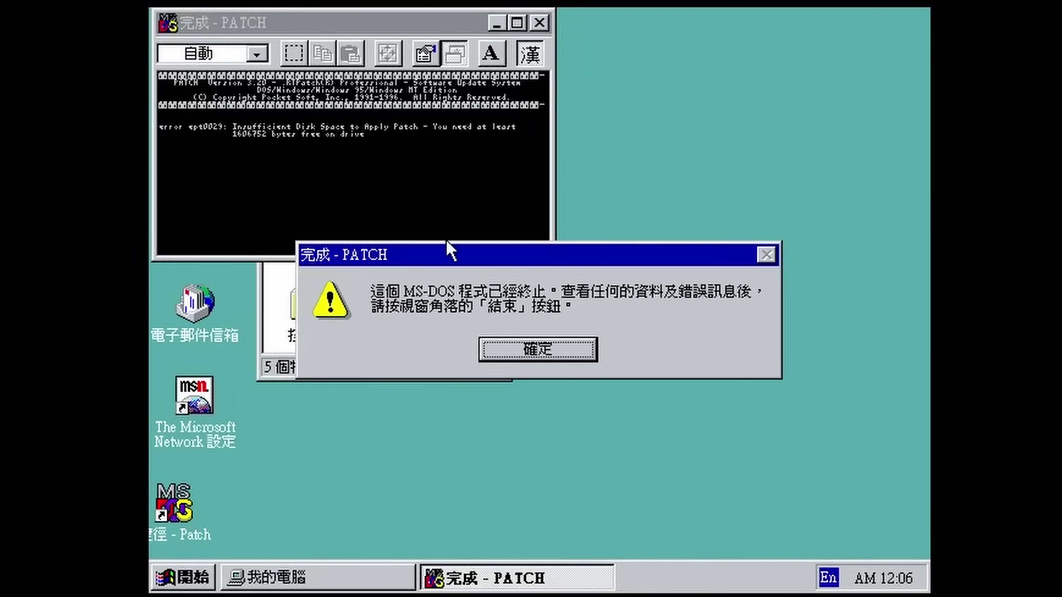
key("Return")
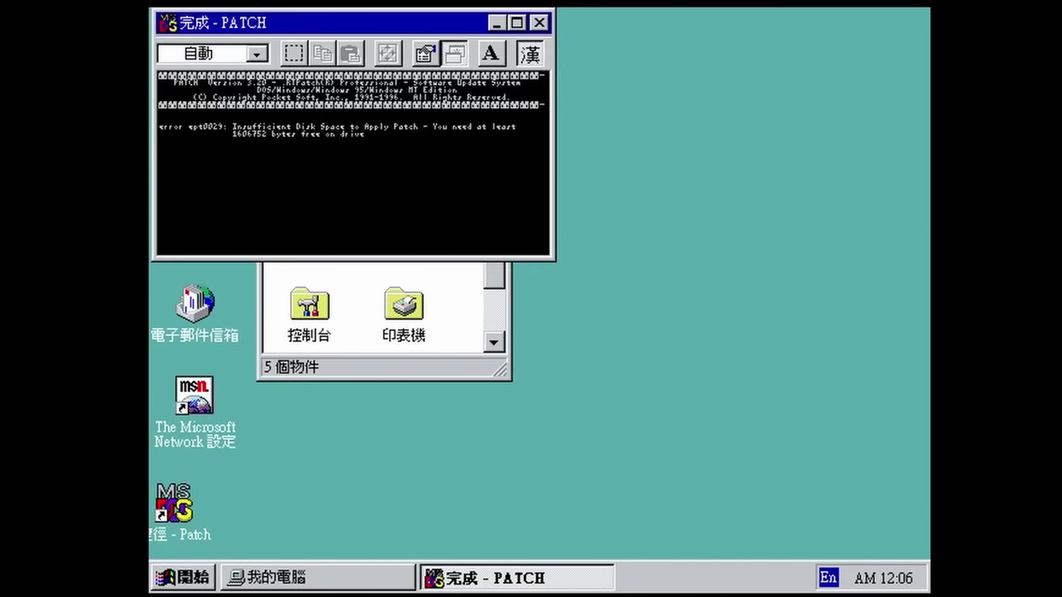
Step: Close the PATCH window and pass Norton's welcome, pre-install virus scan and licence, keeping the default location
left_click(540, 22)
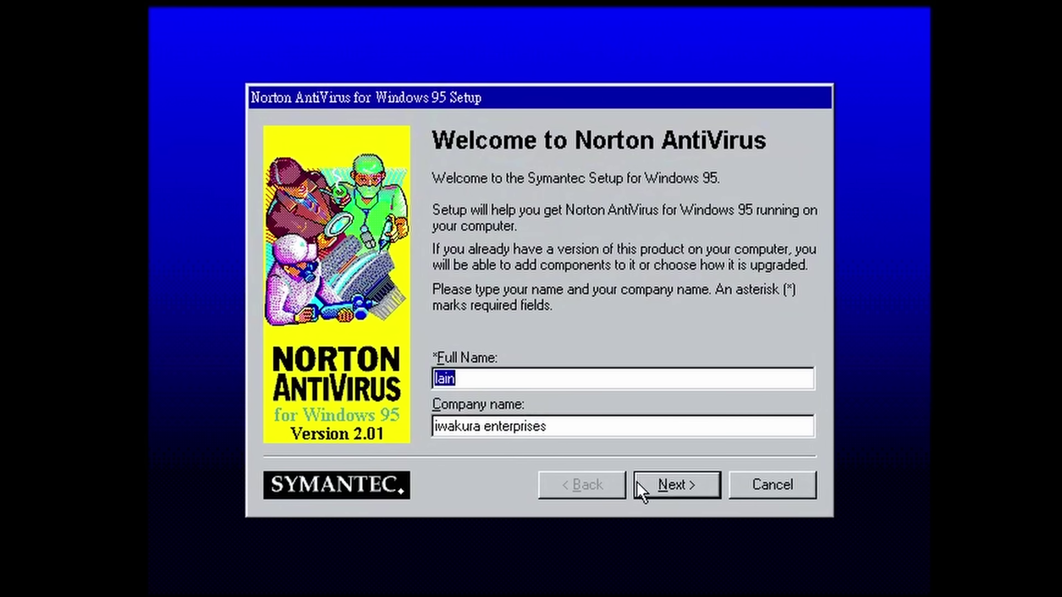
left_click(671, 485)
left_click(671, 485)
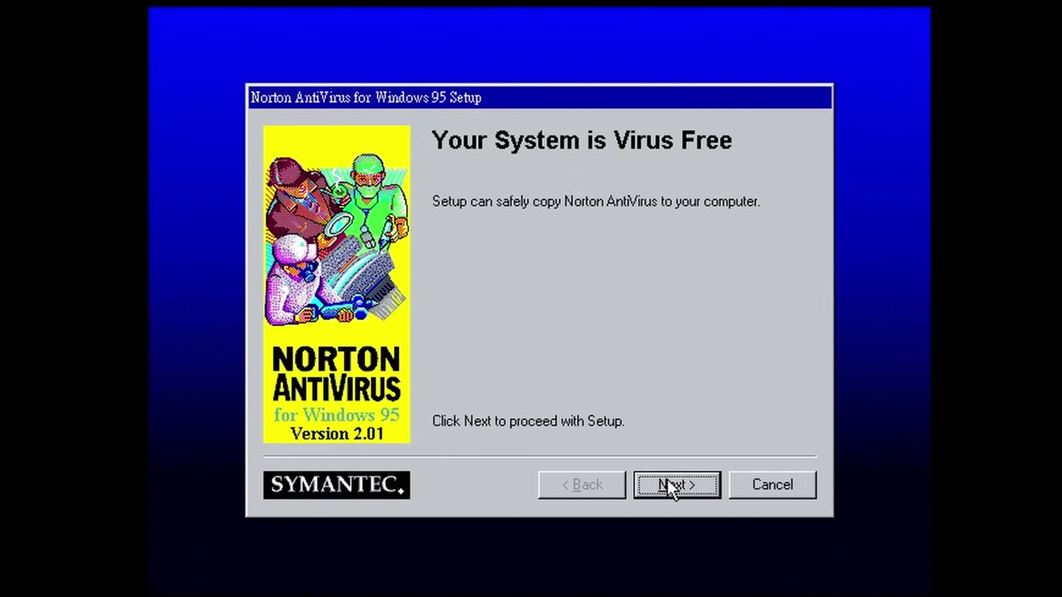
left_click(671, 486)
left_click(670, 485)
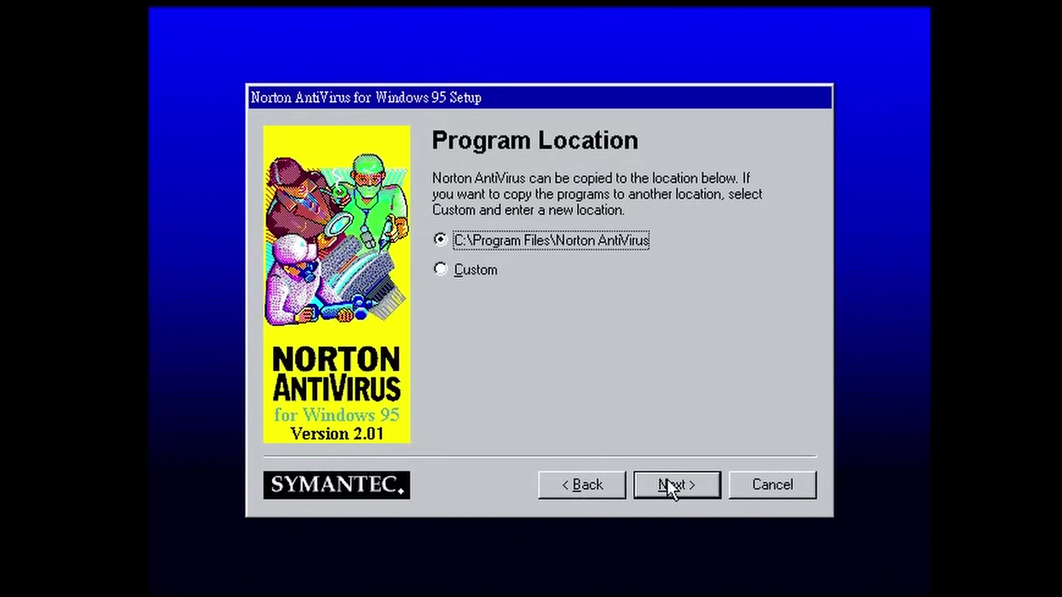
left_click(671, 485)
Step: Accept the default setup type and protection, skip the rescue disk, install, and dismiss the NAVW32.EXE warning
left_click(670, 485)
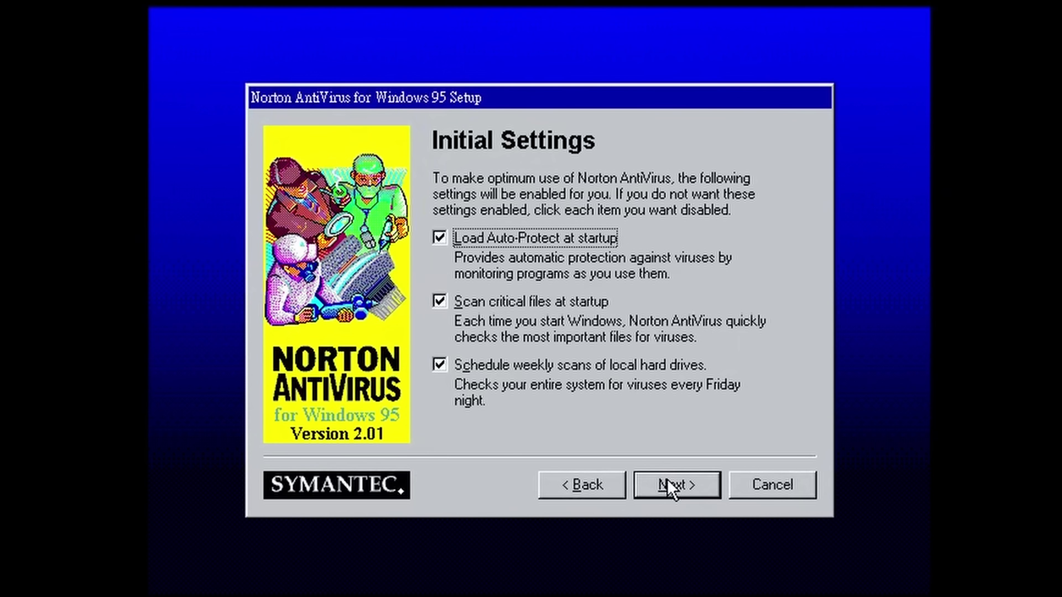
left_click(671, 485)
left_click(670, 485)
left_click(671, 485)
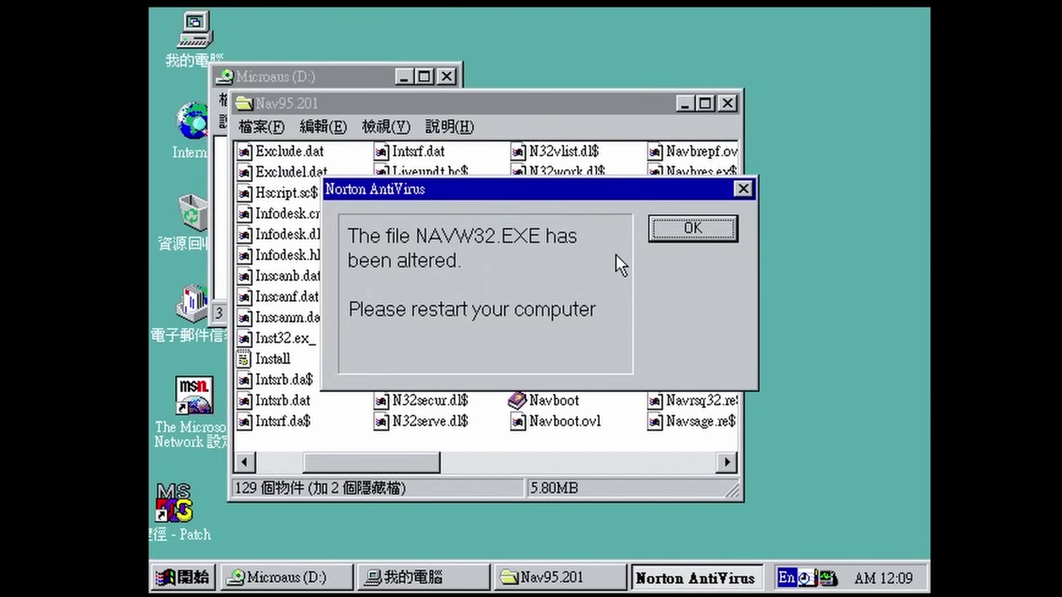
left_click(694, 229)
key("ctrl+Escape")
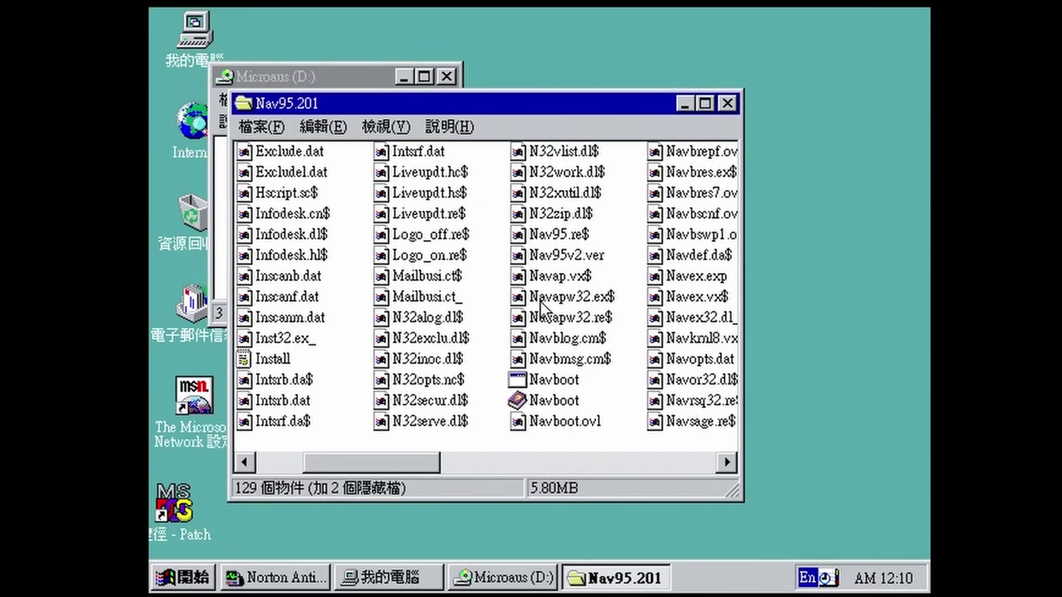
Step: Check the Date/Time settings from the taskbar clock's shortcut menu
key("ctrl+Escape")
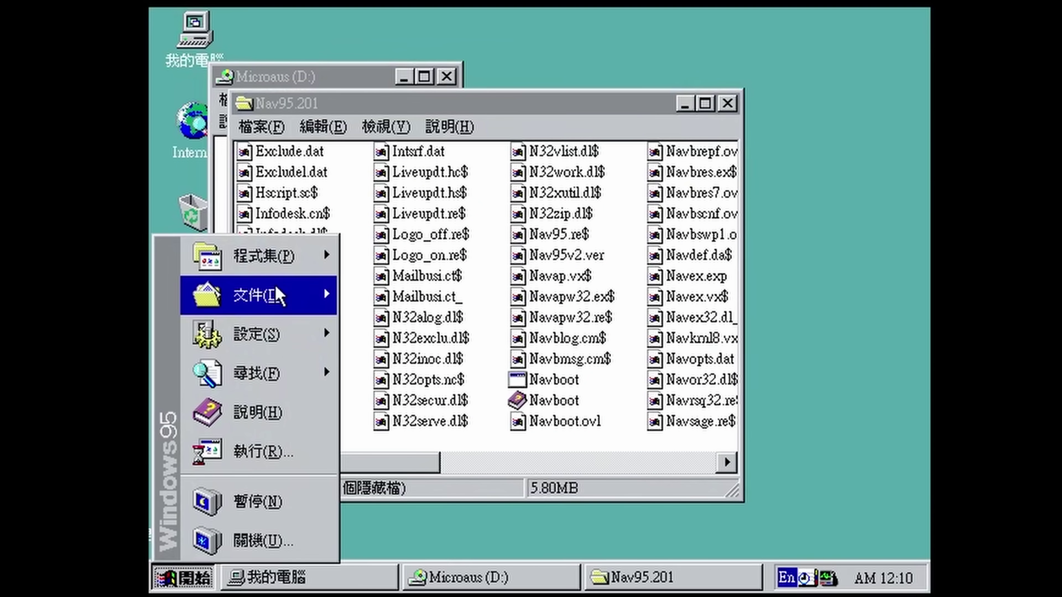
mouse_move(292, 256)
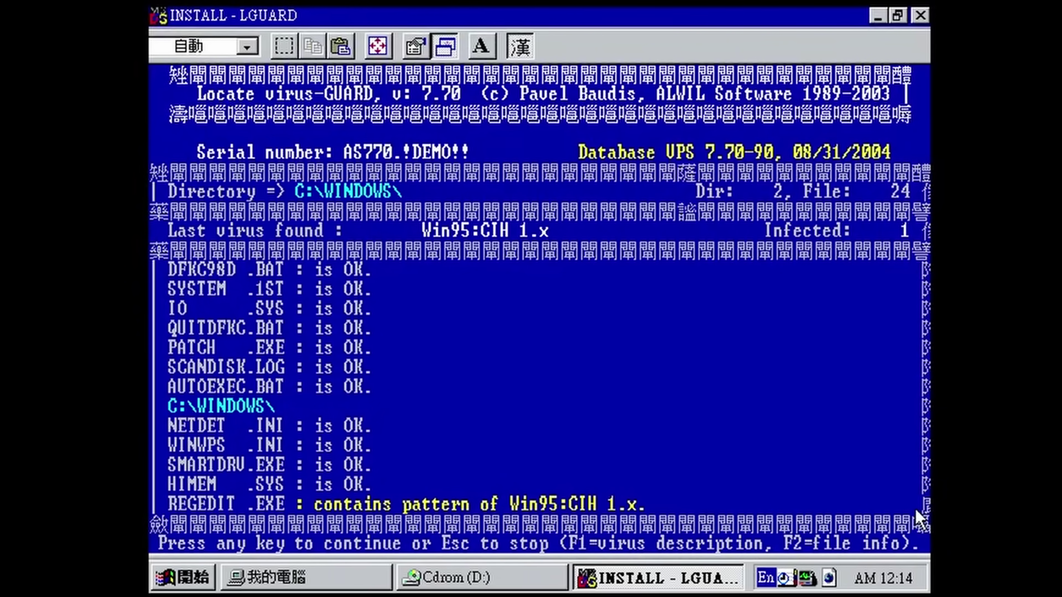
right_click(843, 589)
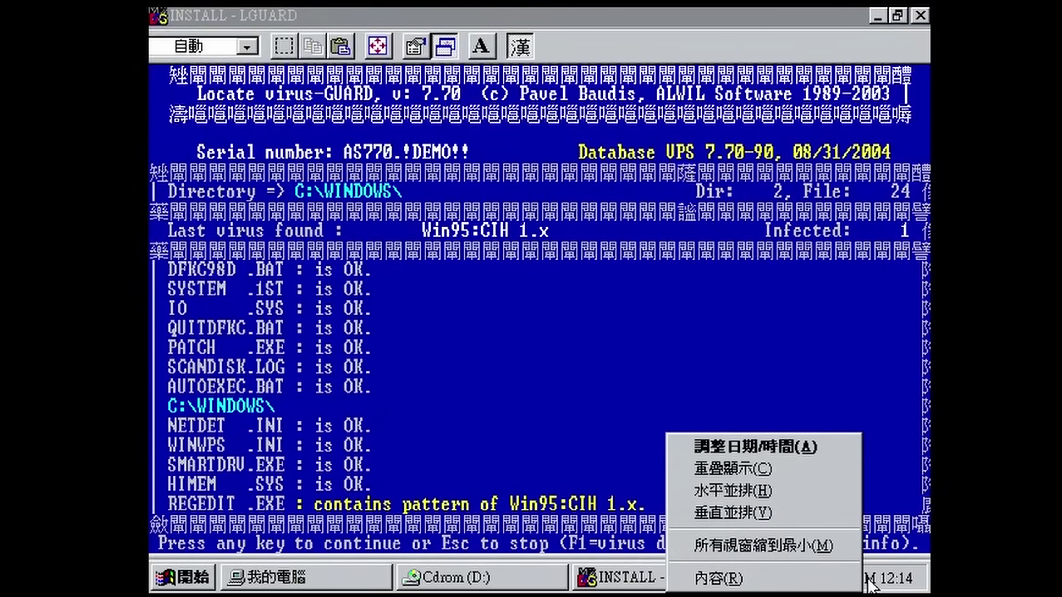
left_click(794, 445)
left_click(491, 499)
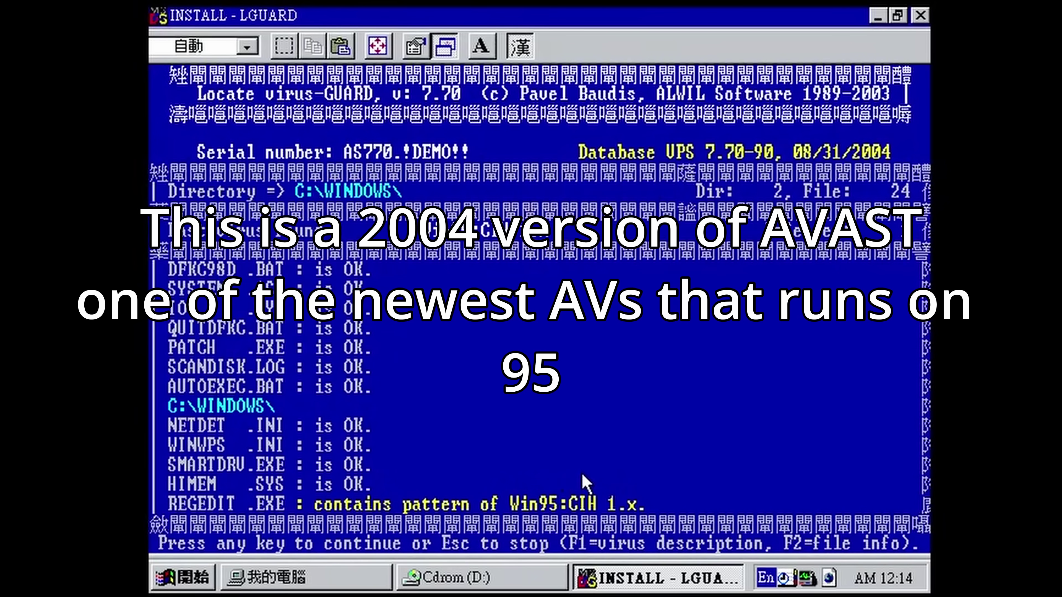
Step: View the Win95:CIH virus description, resume the LGUARD scan, and launch Calculator
key("F1")
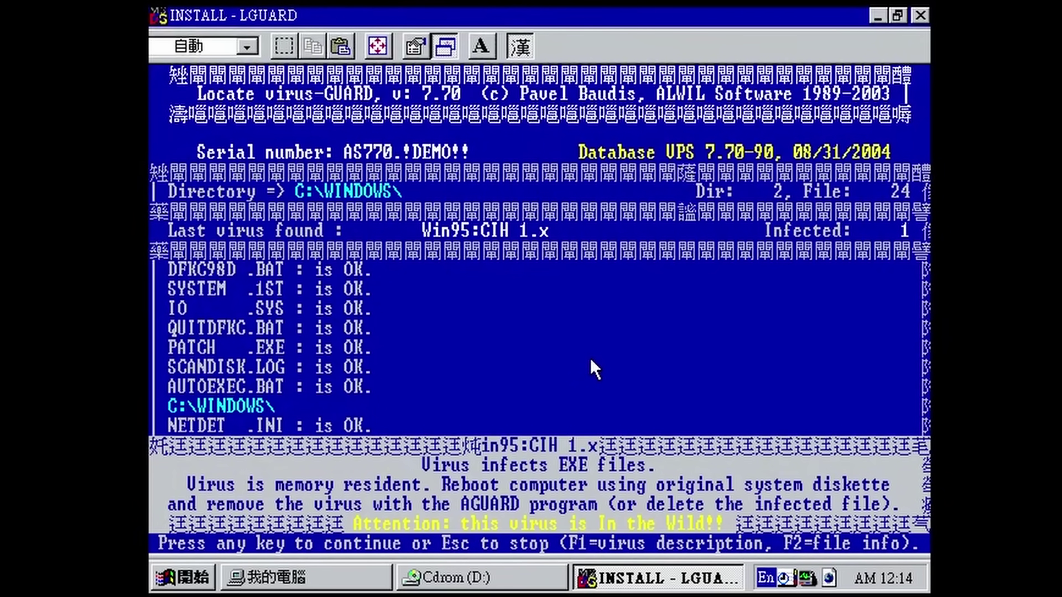
key("Return")
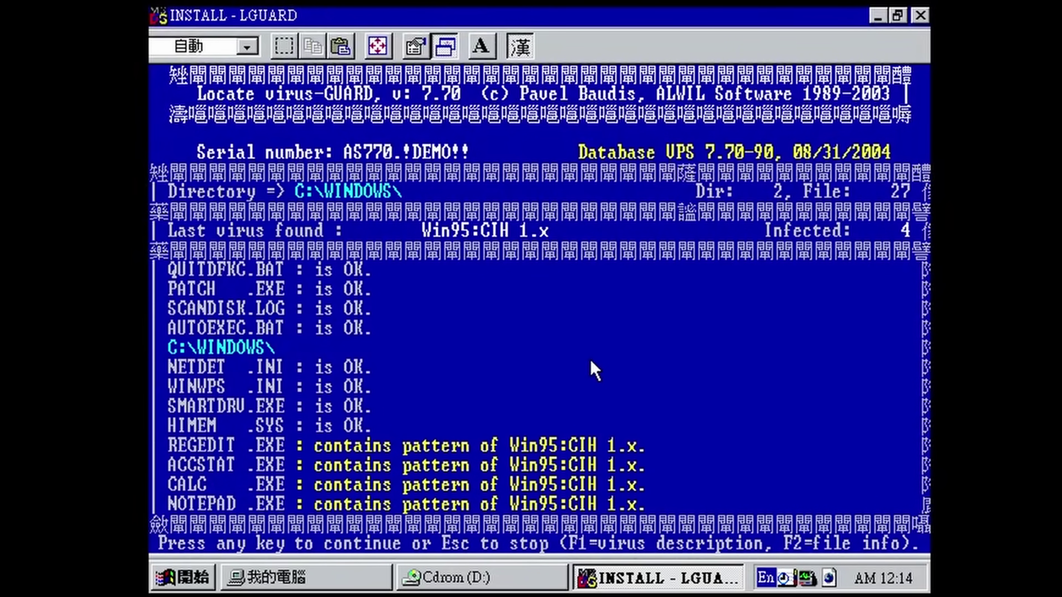
key("Return")
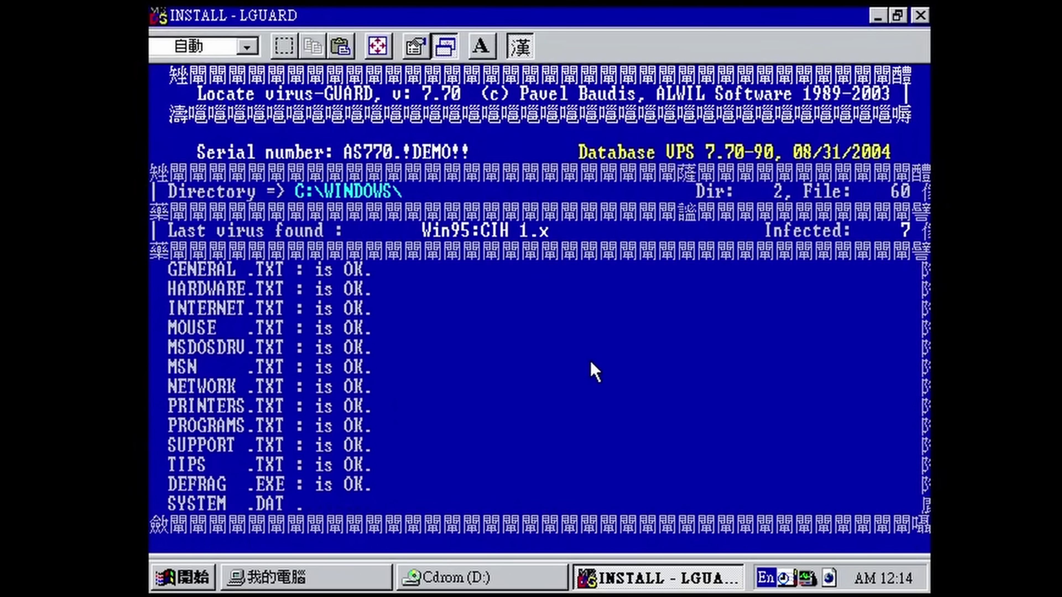
key("super+r")
key("Return")
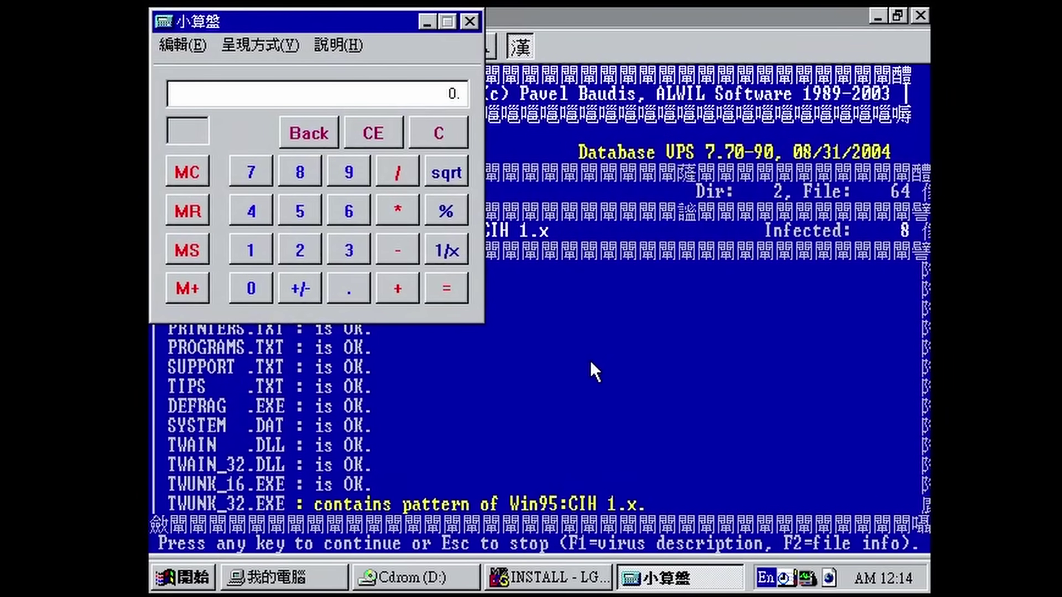
Step: Launch Registry Editor with regedit and let the AVAST console scan continue
key("super+r")
type("regedit")
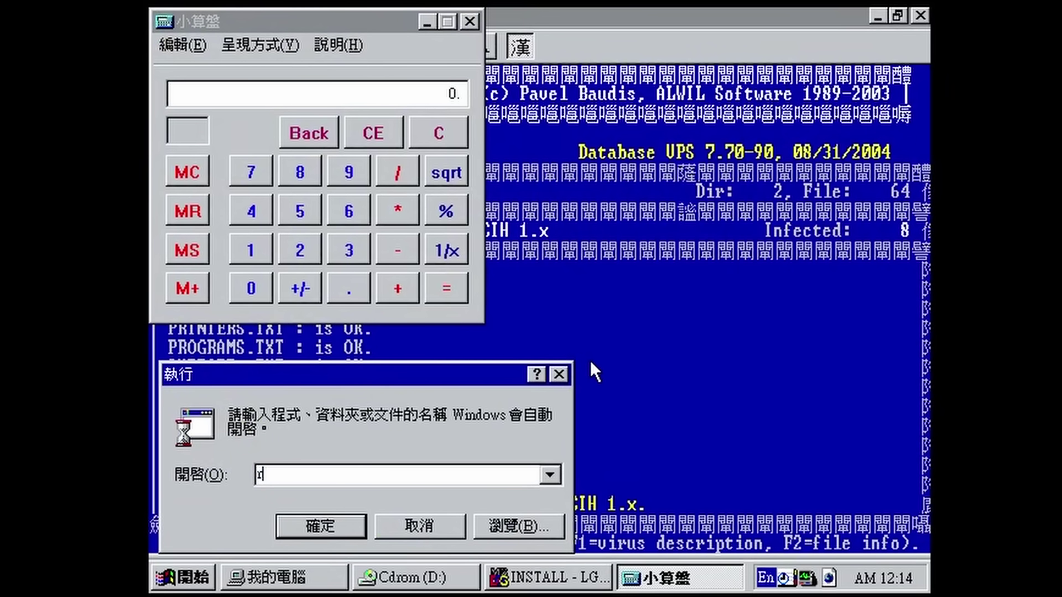
key("Return")
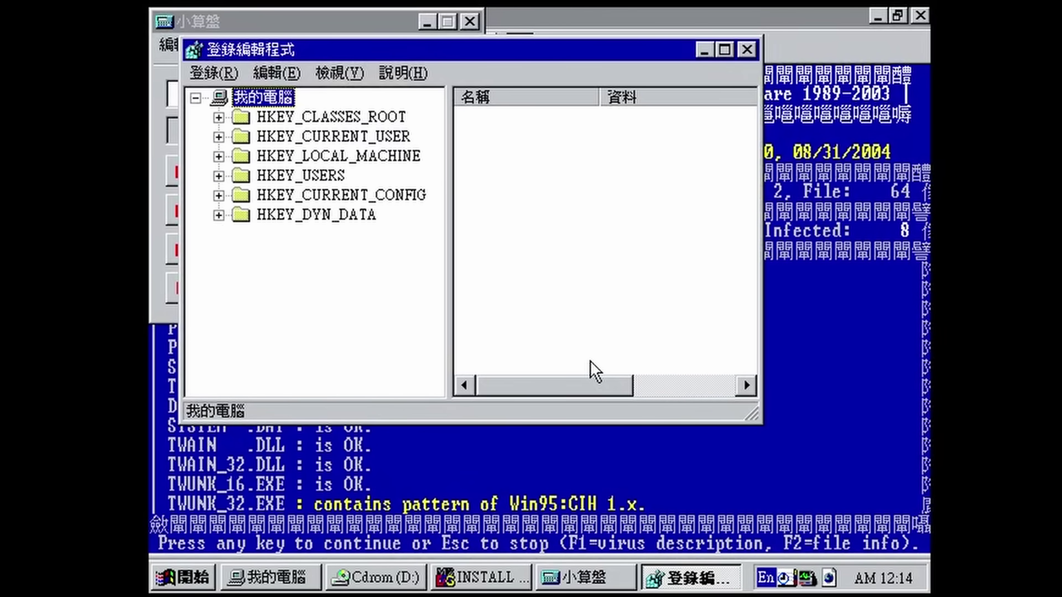
left_click(376, 579)
left_click(351, 543)
key("Return")
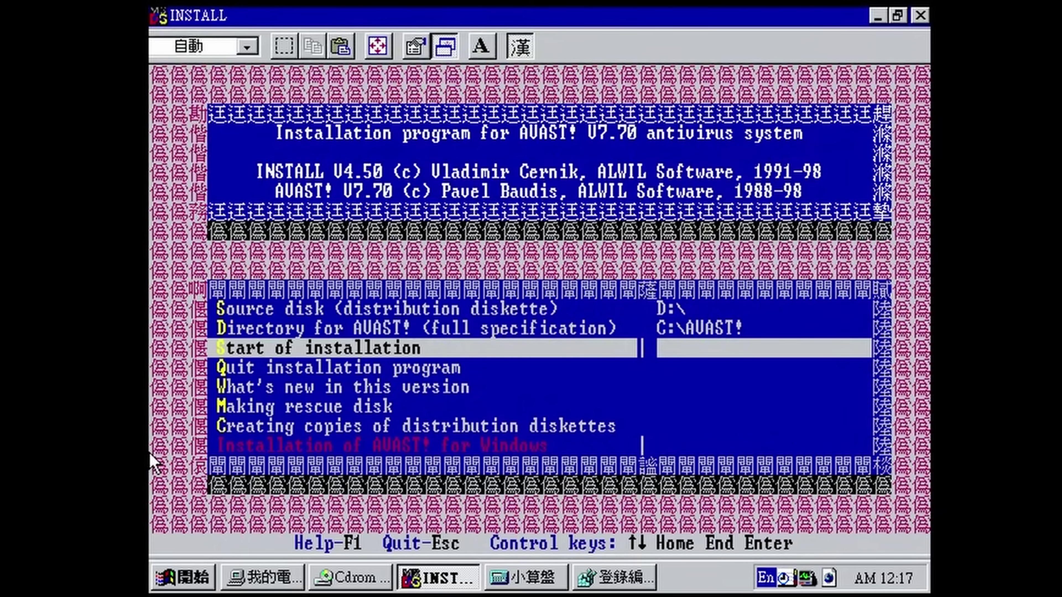
Step: Quit the AVAST installer and select Restart the computer in the Shut Down dialog
key("Down")
key("Return")
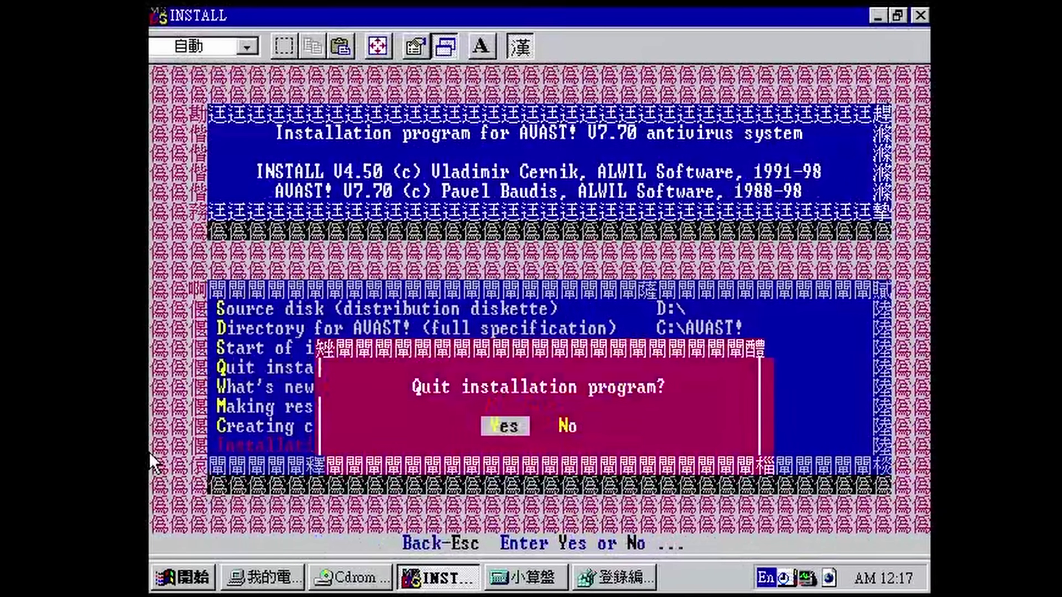
key("Return")
key("ctrl+Escape")
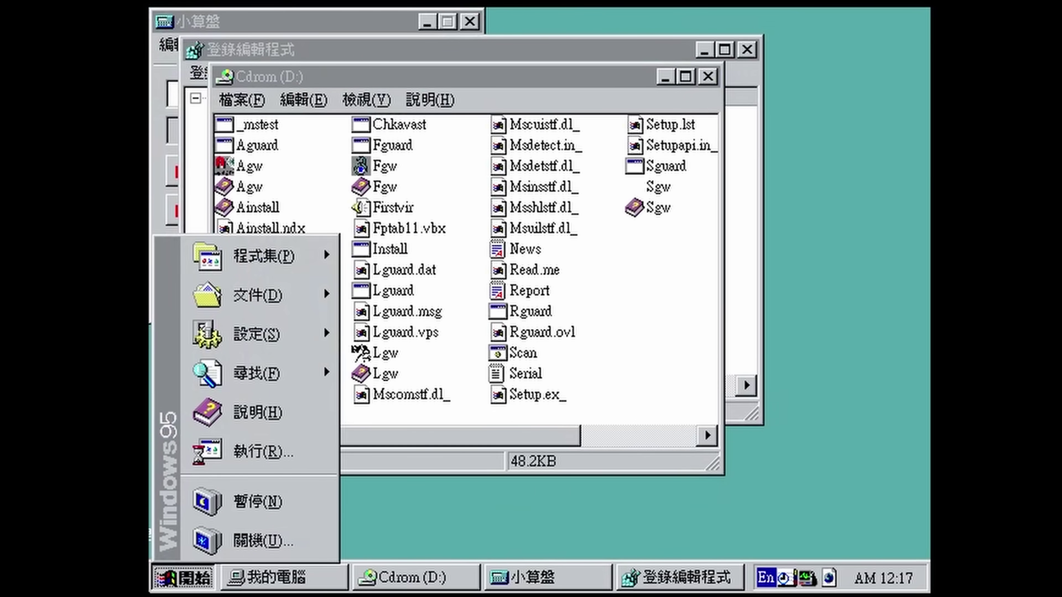
left_click(311, 550)
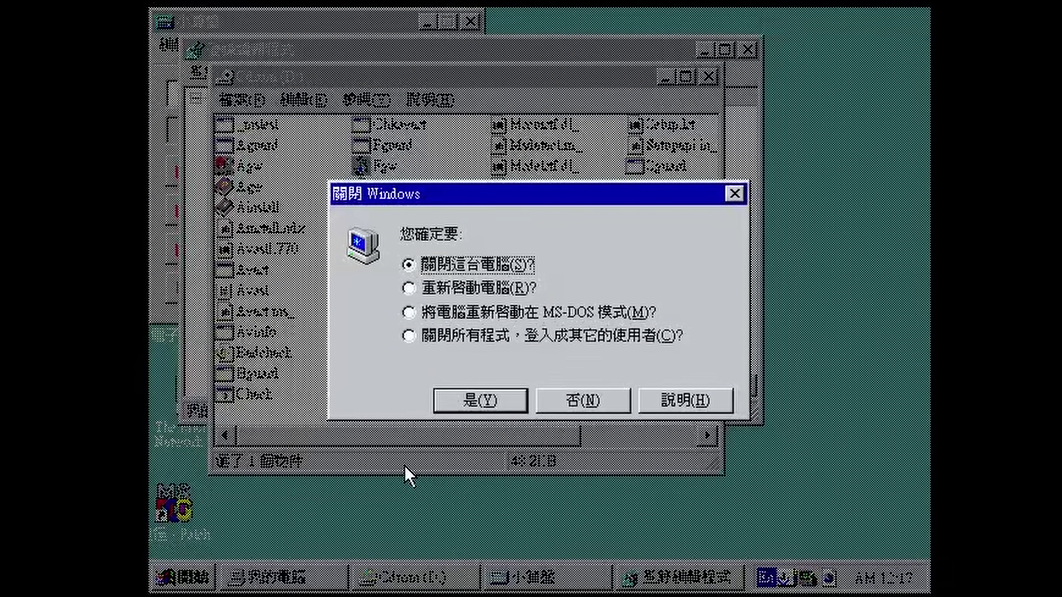
key("Down")
Step: Confirm the restart and let Windows 95 boot back to the desktop
left_click(468, 409)
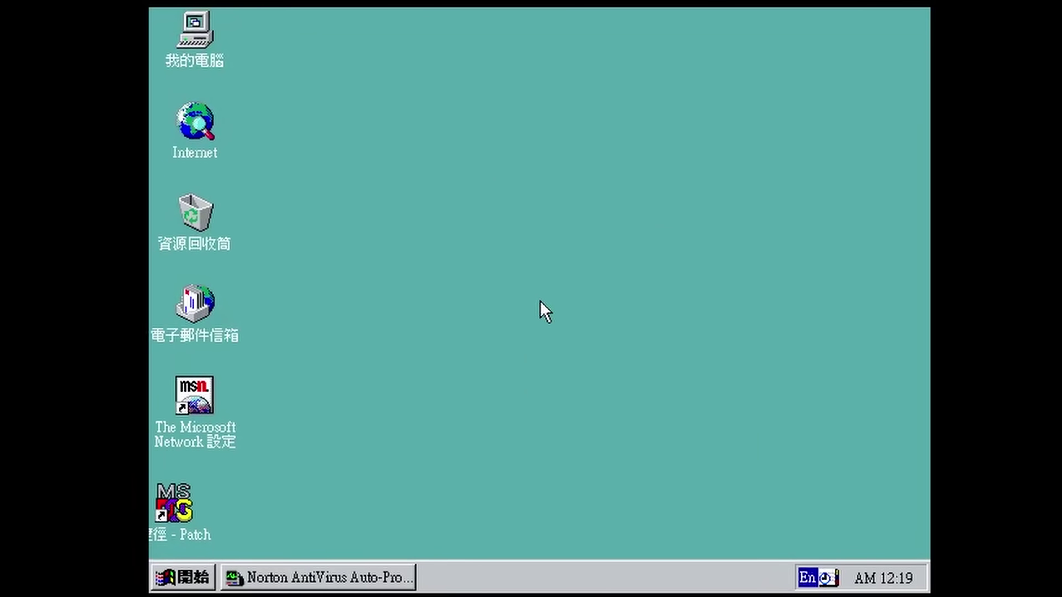
Step: Run calc, enter 1, and dismiss the NetWare nwnp32.dll error
key("super+r")
type("calc")
key("Return")
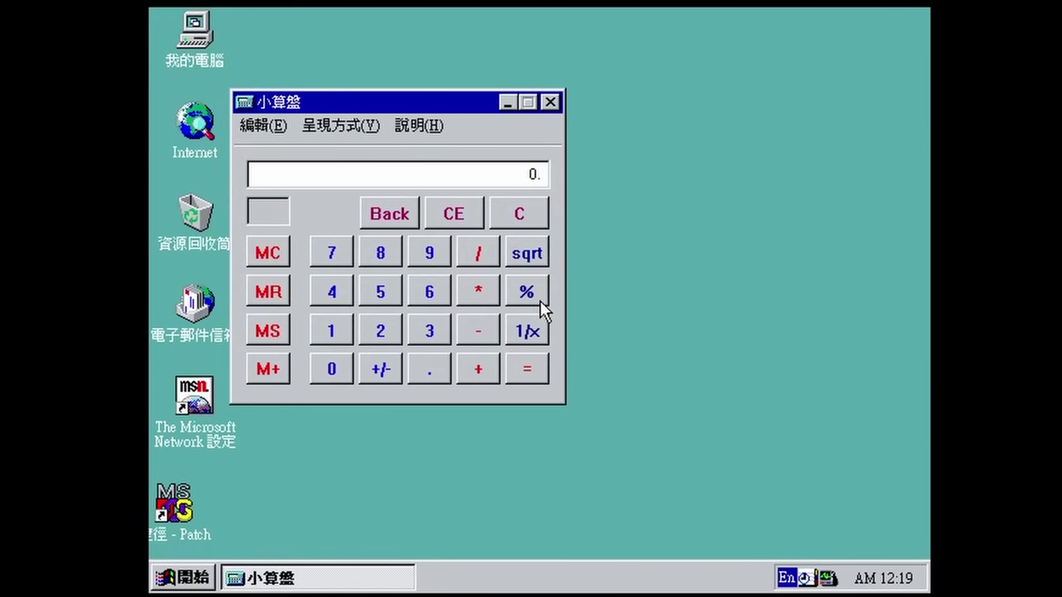
left_click(193, 468)
left_click(331, 330)
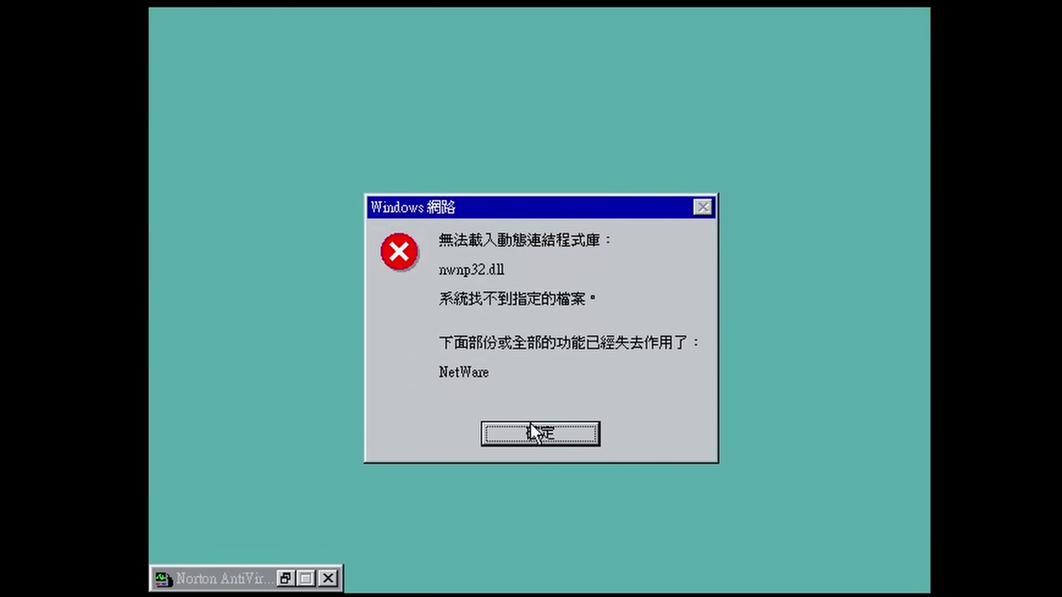
left_click(530, 423)
left_click(531, 423)
left_click_drag(529, 423, 513, 328)
Step: Open My Computer, enlarge it, select Win (C:), and move the window up and right
double_click(214, 26)
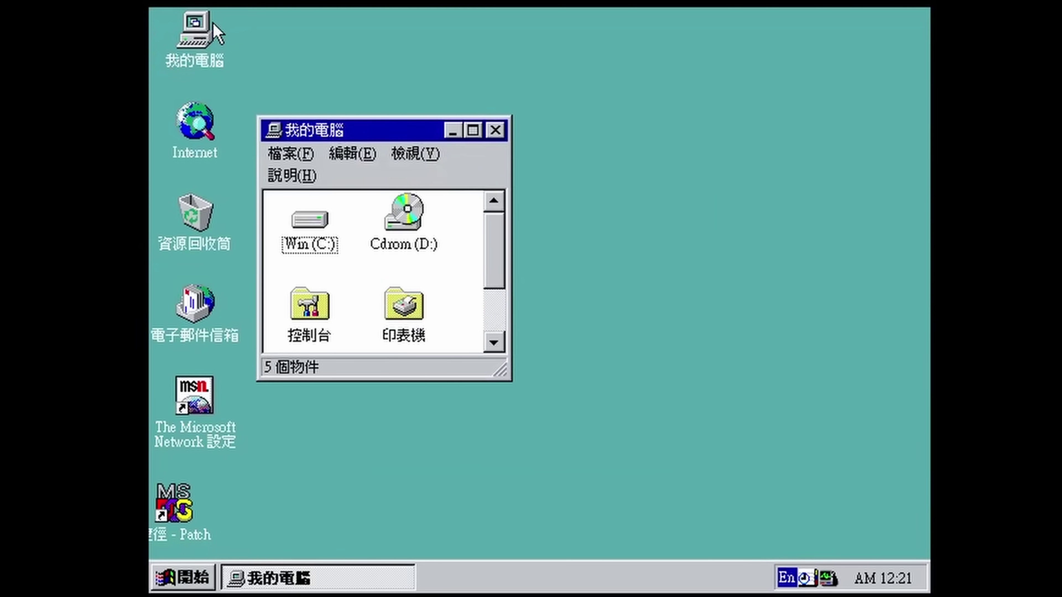
left_click_drag(508, 379, 687, 528)
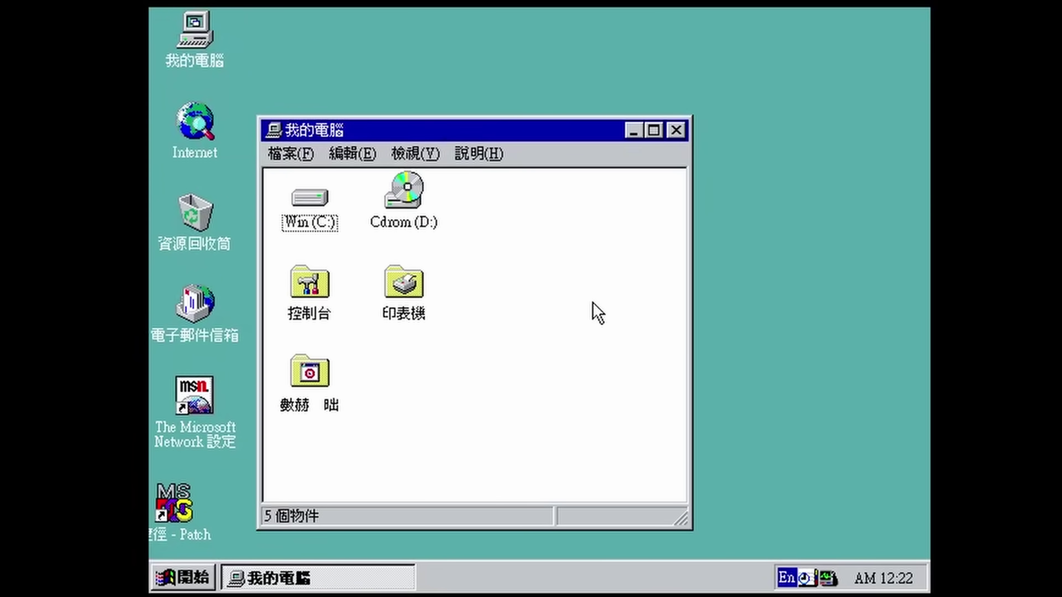
left_click(732, 542)
left_click(578, 515)
left_click(184, 462)
left_click(413, 167)
left_click_drag(420, 139, 538, 41)
left_click(534, 60)
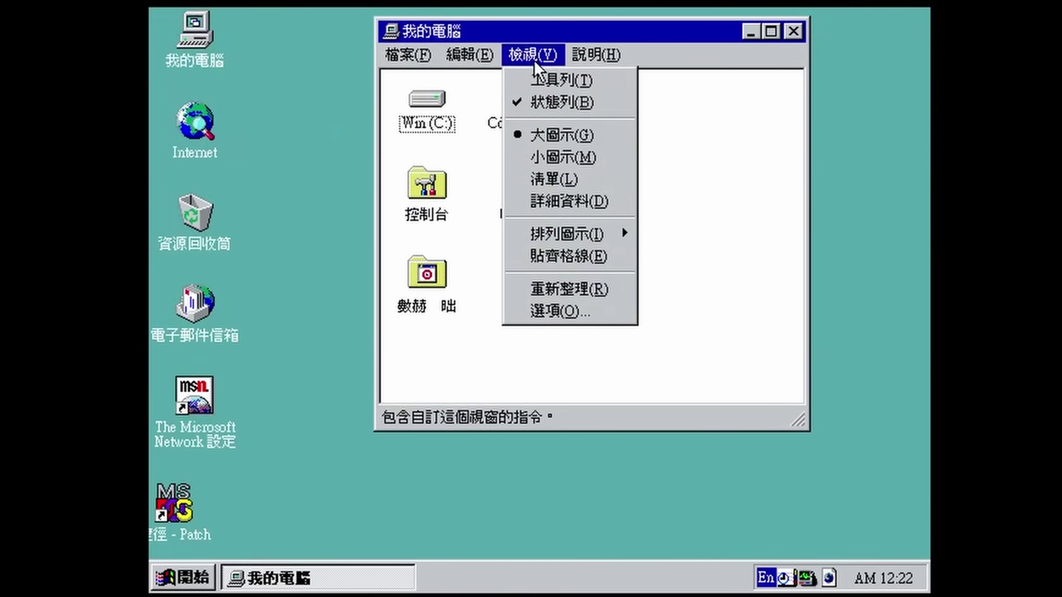
left_click(534, 60)
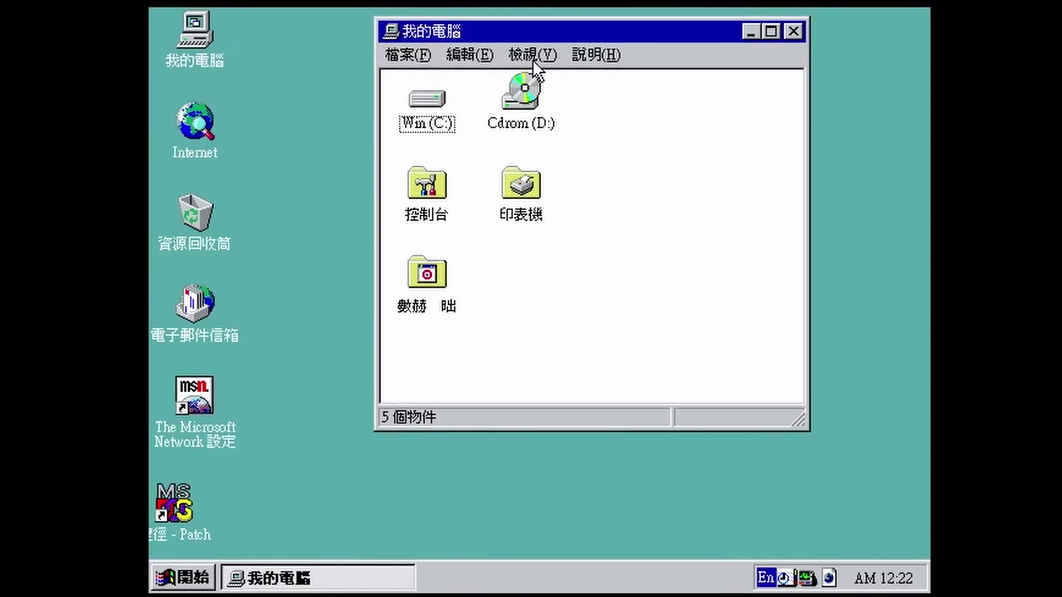
Step: Move My Computer to the right, then select and deselect the MSN and MS desktop shortcuts
left_click(783, 12)
left_click_drag(582, 39, 659, 84)
mouse_move(347, 523)
left_mouse_down()
mouse_move(384, 9)
mouse_move(392, 26)
mouse_move(330, 519)
left_mouse_up()
left_click_drag(929, 522, 190, 366)
left_click(339, 368)
left_click_drag(335, 32, 325, 517)
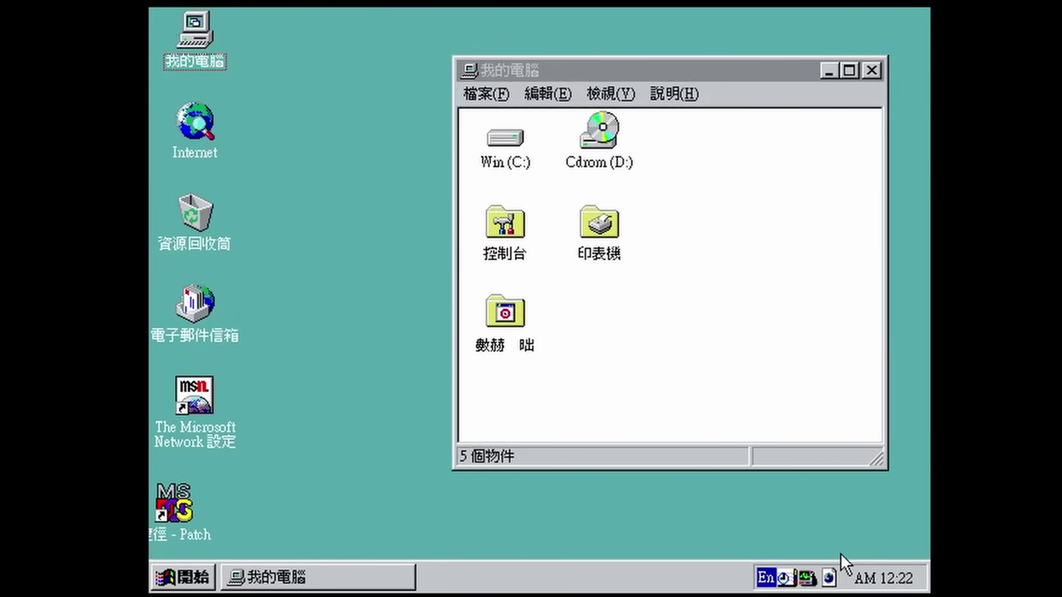